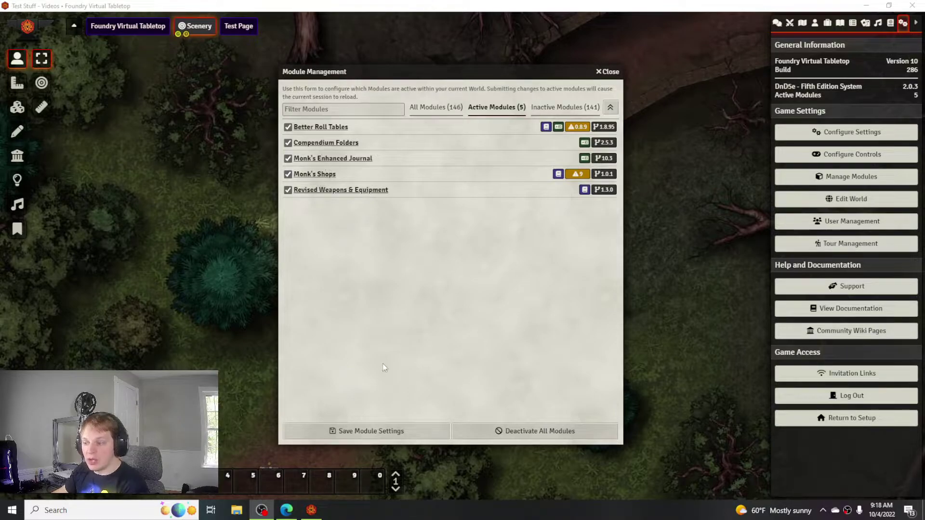
# Step: Close the module list and view the Acolyte token's character sheet with its features and inventory
pyautogui.click(611, 72)
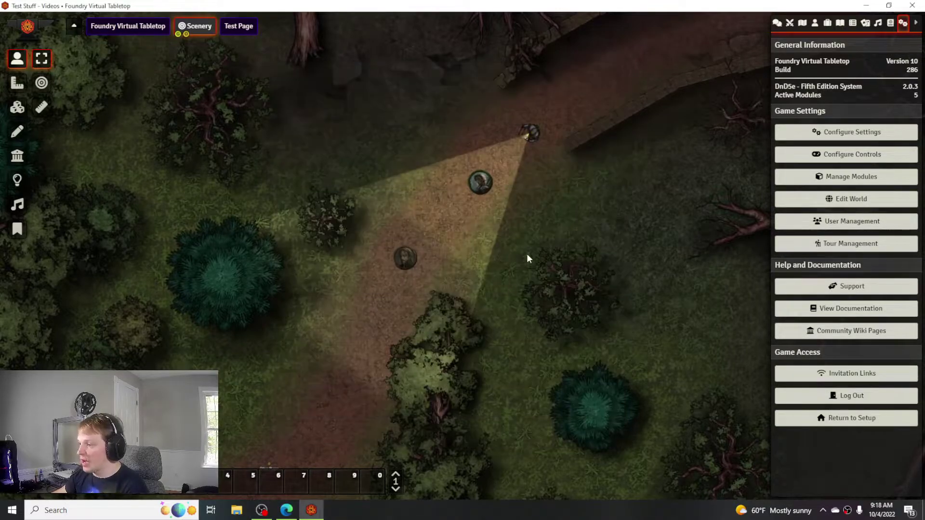
pyautogui.doubleClick(529, 136)
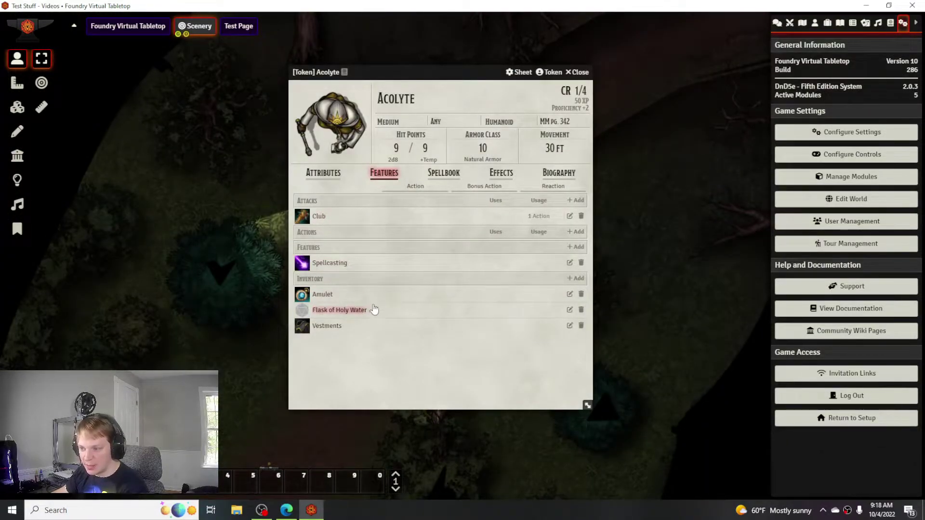
pyautogui.click(580, 72)
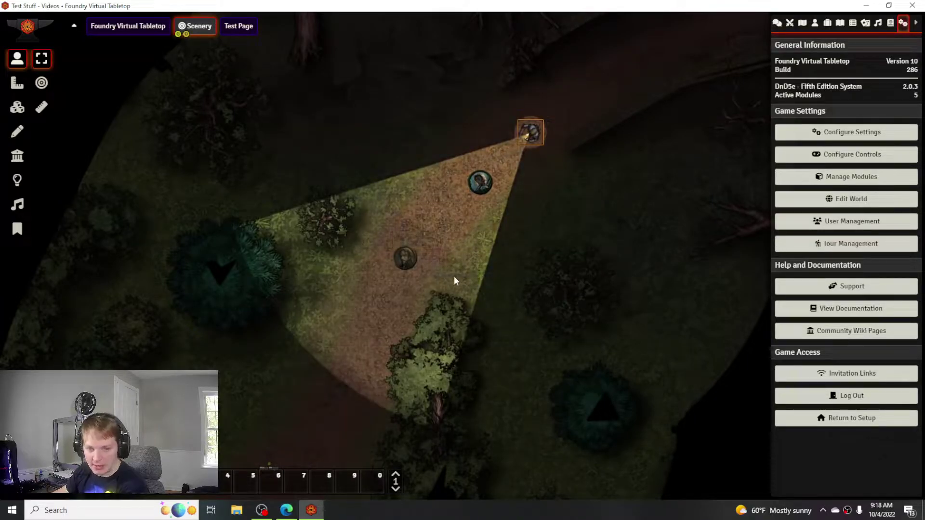
# Step: Browse the Light, Medium and Heavy Armour folders in the Revised Weapons & Equipment item compendium
pyautogui.click(890, 23)
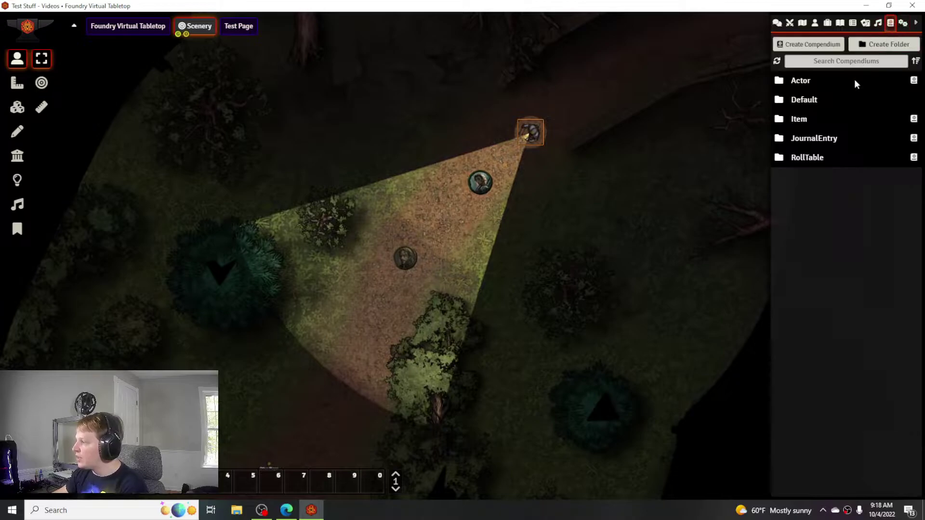
pyautogui.click(801, 120)
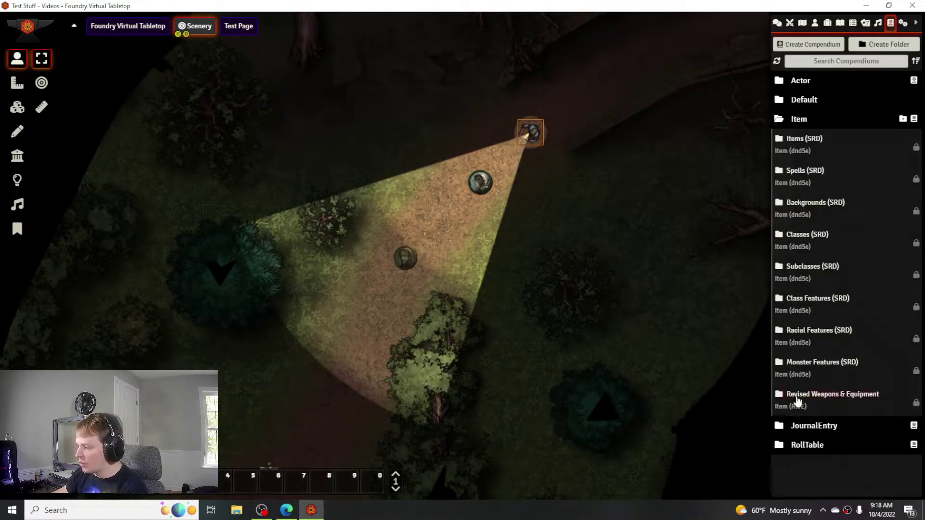
pyautogui.click(798, 400)
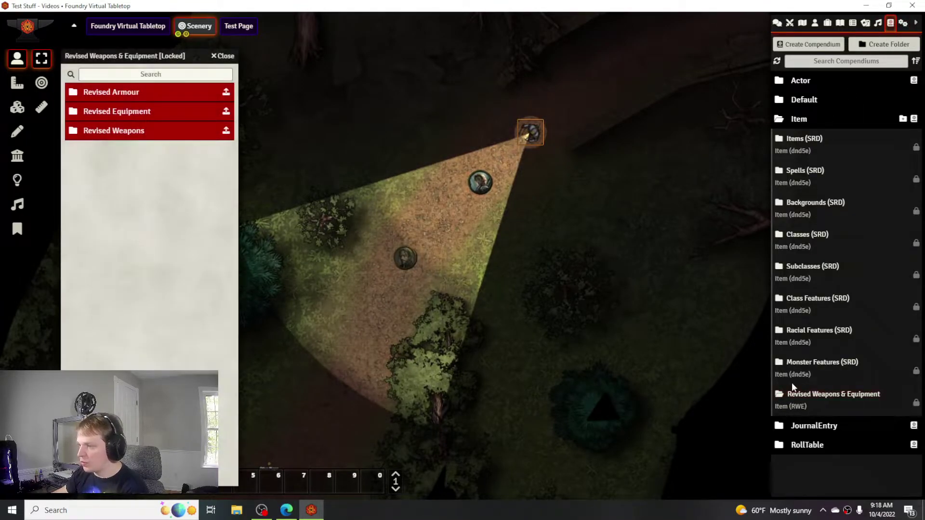
pyautogui.click(117, 91)
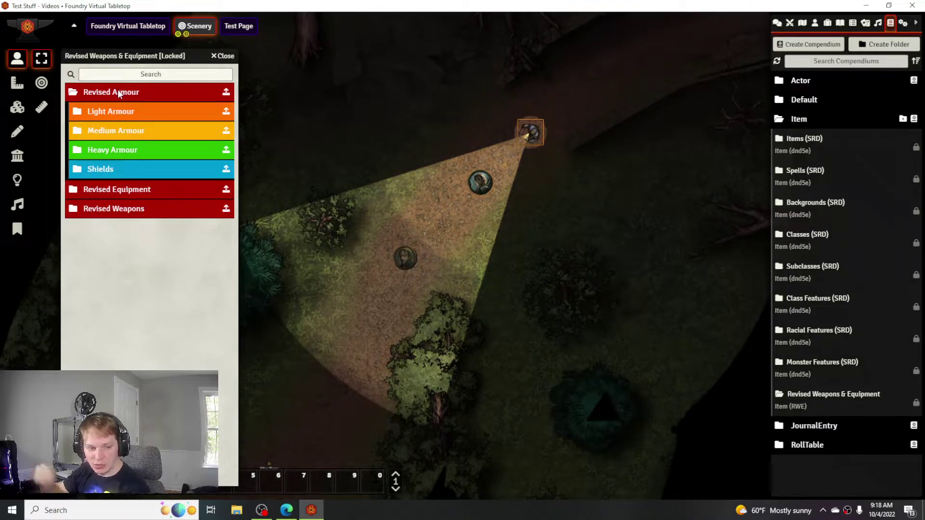
pyautogui.click(117, 115)
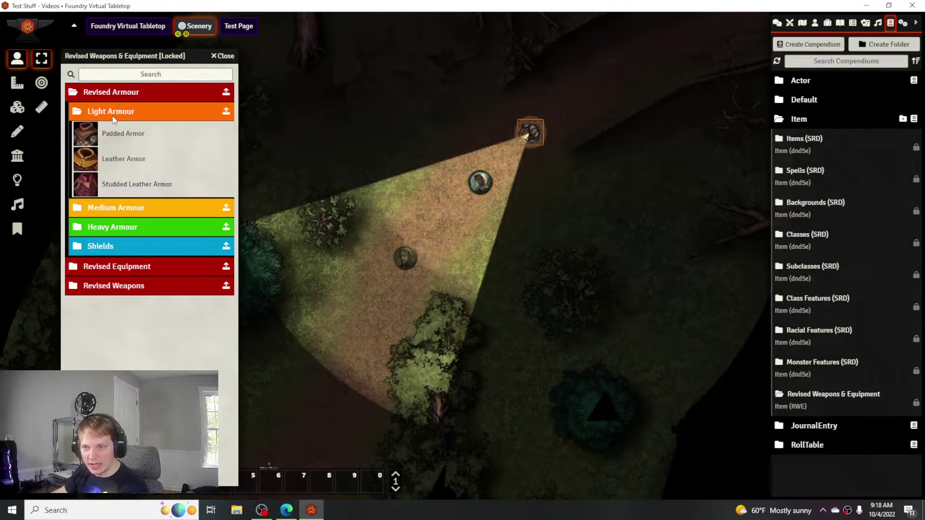
pyautogui.click(113, 117)
pyautogui.click(110, 131)
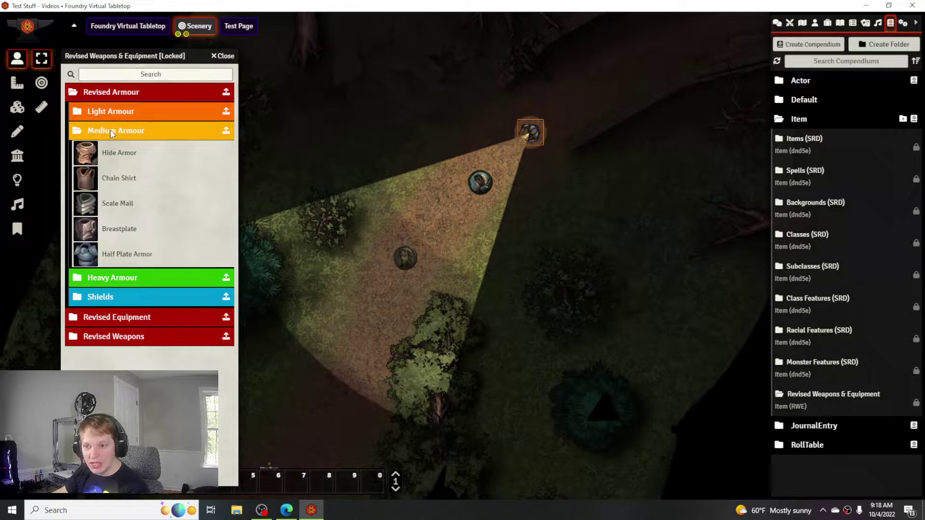
pyautogui.click(111, 131)
pyautogui.click(113, 150)
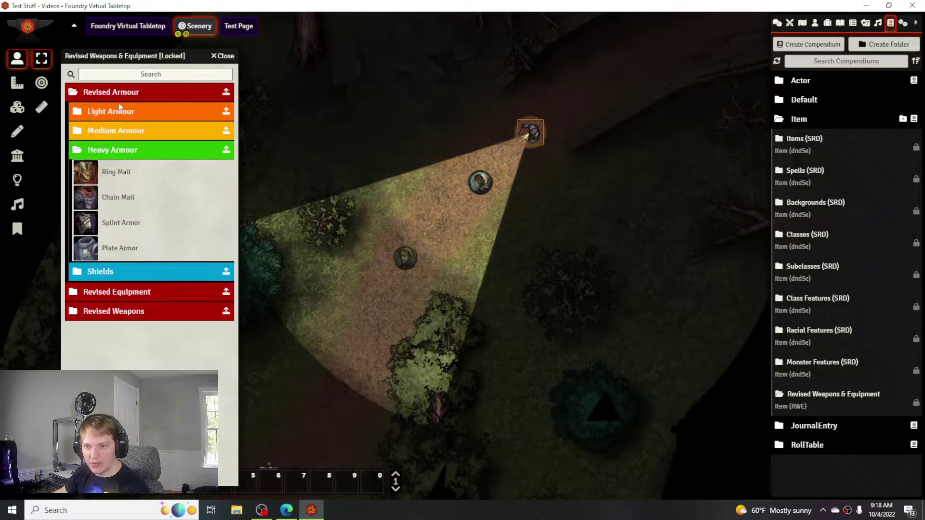
pyautogui.click(115, 99)
# Step: Look through the Martial Melee Weapons under Revised Weapons and view the Longsword's description
pyautogui.click(109, 131)
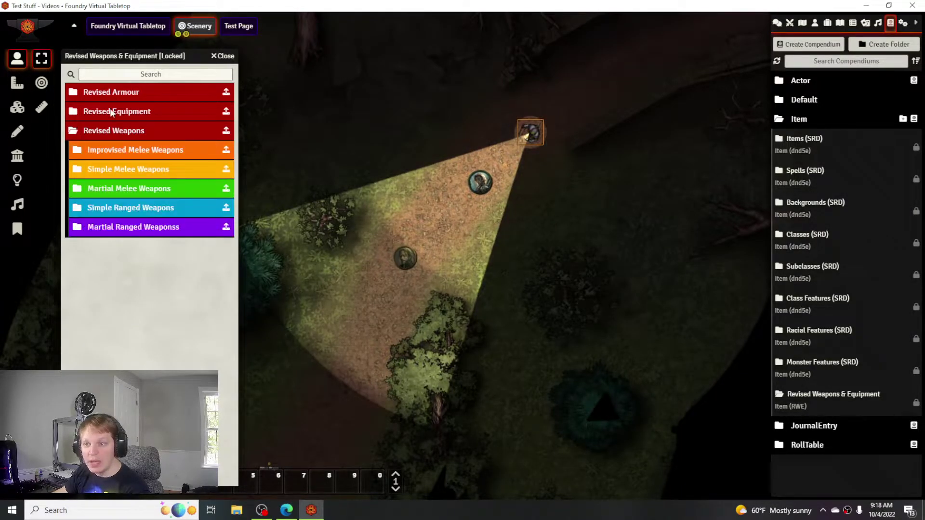
pyautogui.click(119, 185)
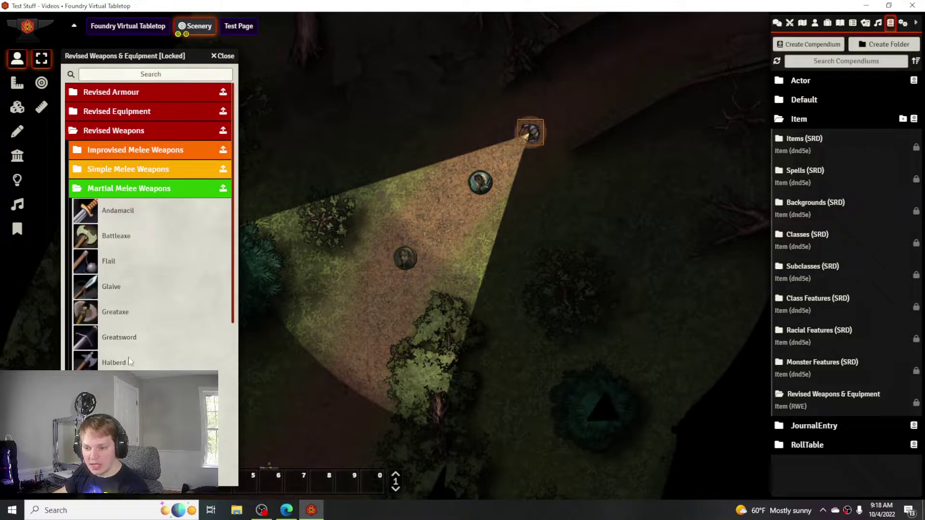
pyautogui.scroll(-1, 150, 241)
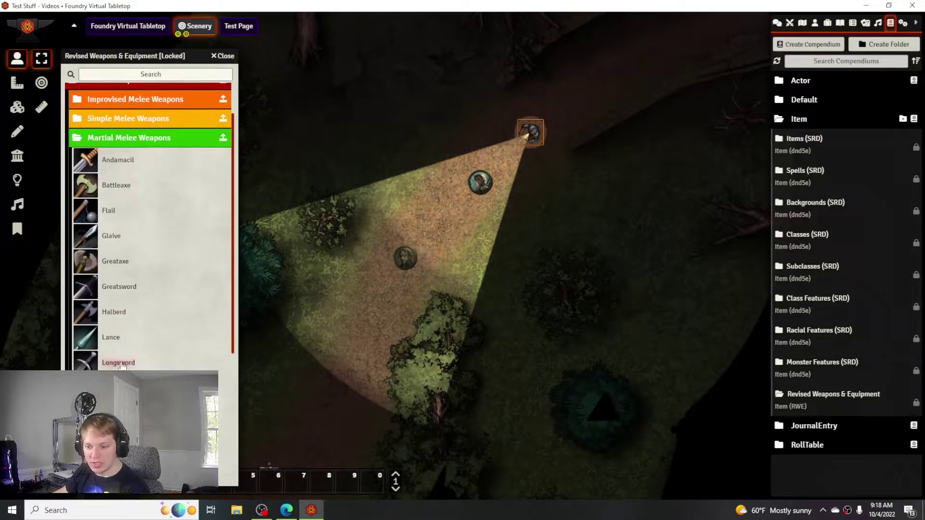
pyautogui.click(209, 359)
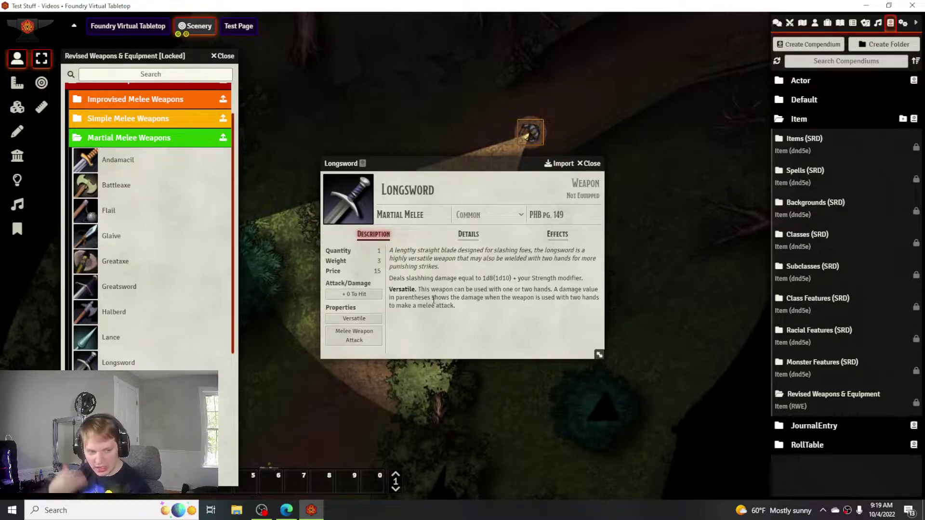
pyautogui.click(592, 164)
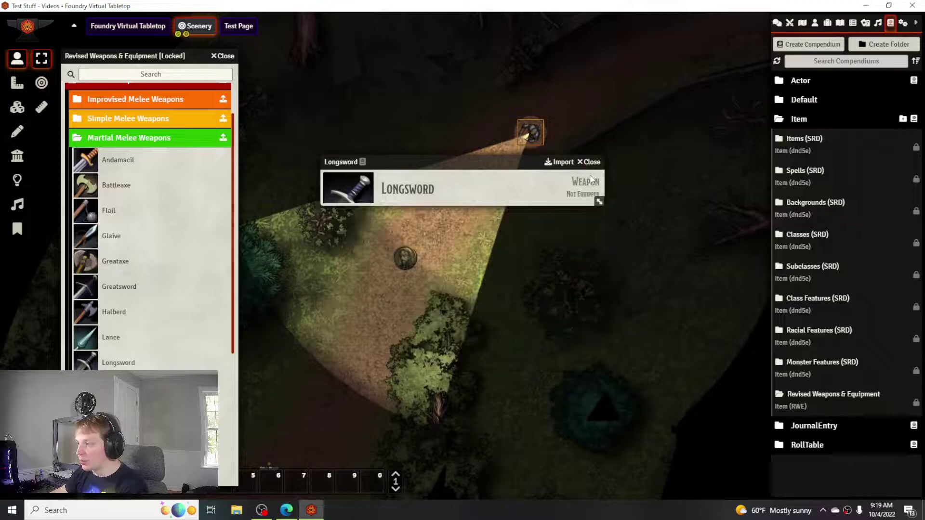
pyautogui.scroll(2, 115, 137)
pyautogui.click(115, 135)
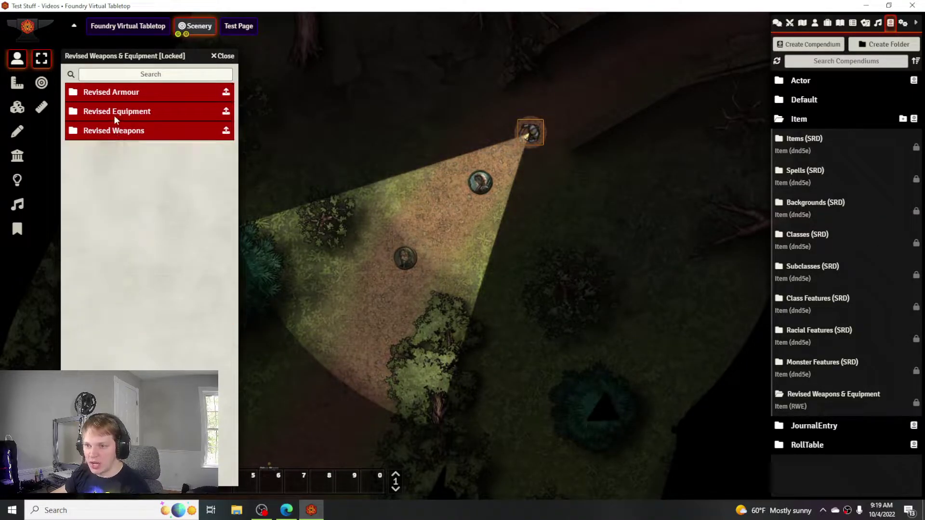
# Step: Browse the Loot and Trinket folders under Revised Equipment, then close the compendium and collapse the Item folder
pyautogui.click(114, 114)
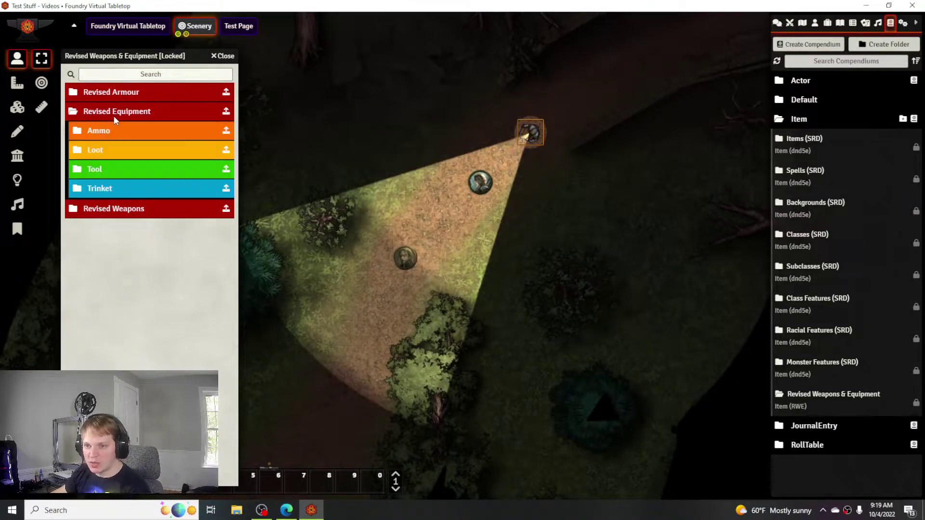
pyautogui.click(102, 151)
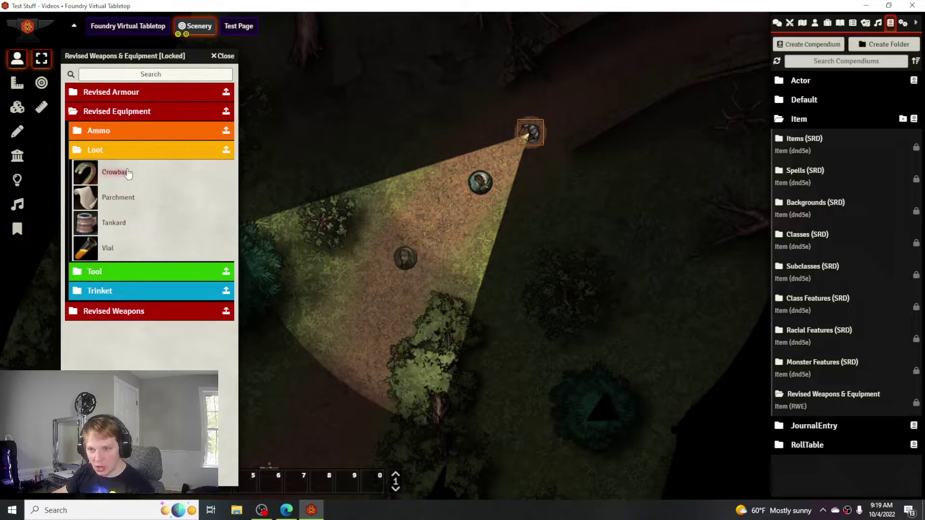
pyautogui.click(114, 149)
pyautogui.click(114, 188)
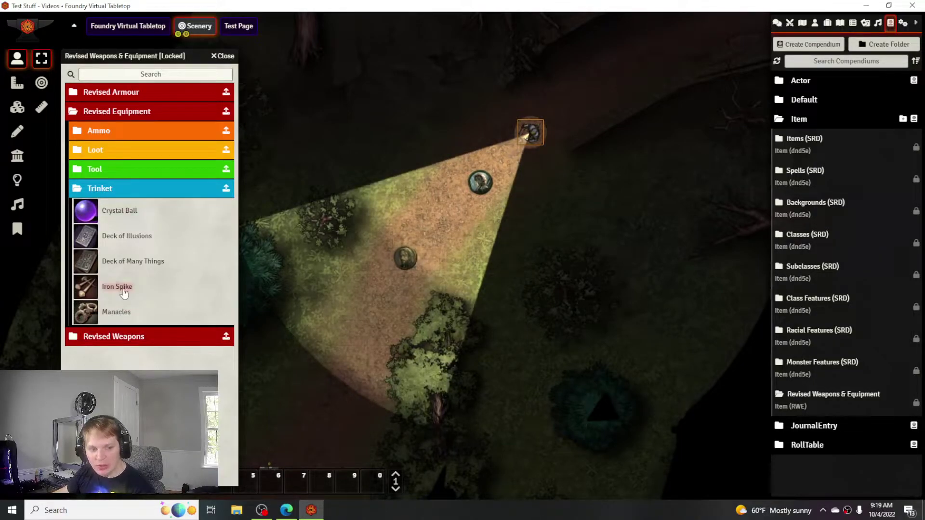
pyautogui.click(102, 189)
pyautogui.click(103, 114)
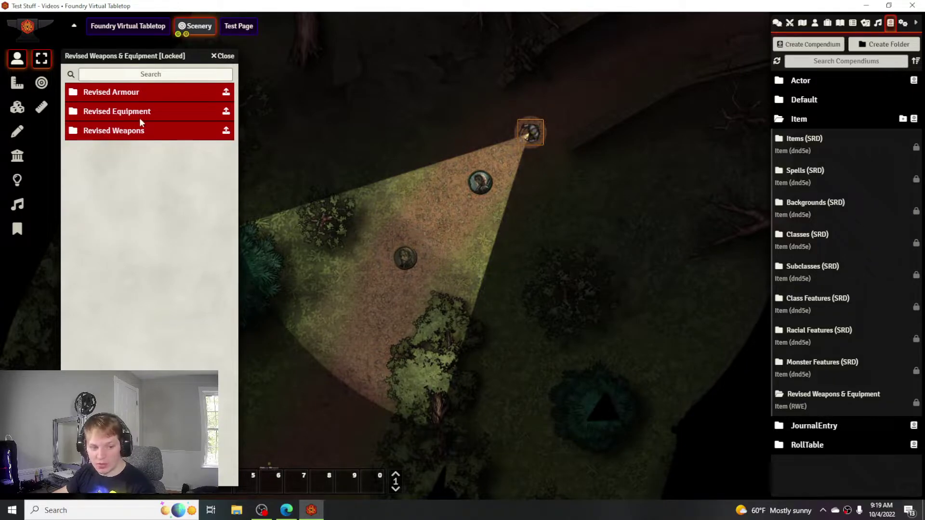
pyautogui.doubleClick(231, 56)
pyautogui.press('Escape')
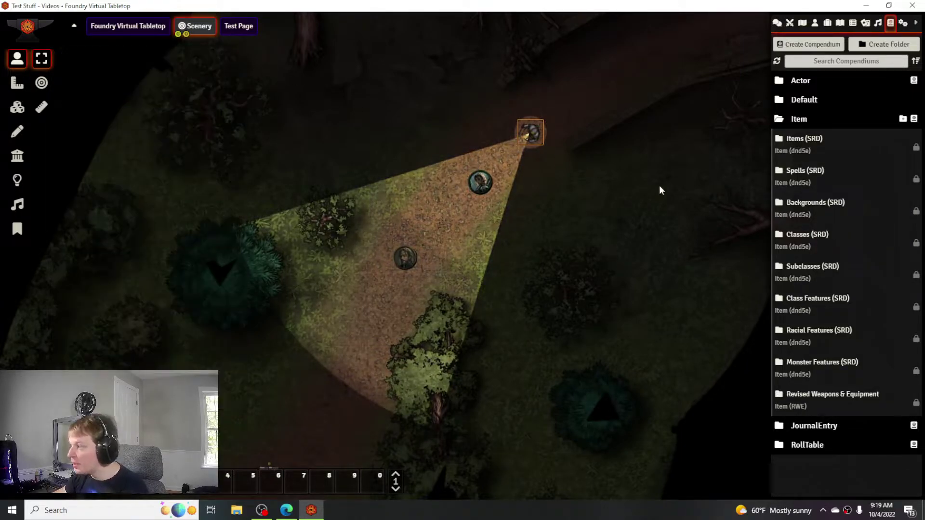
pyautogui.click(798, 120)
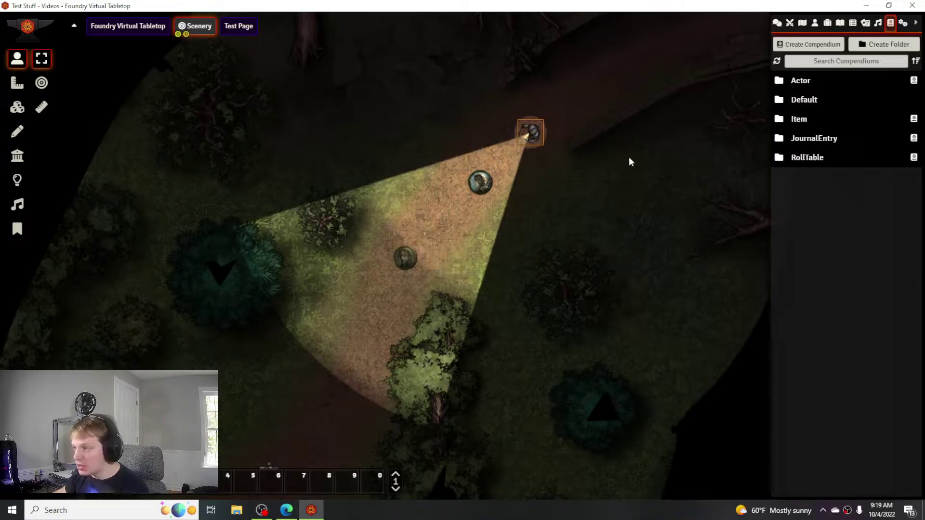
# Step: Create a journal entry of the single-sheet type Loot named "New Loot"
pyautogui.click(840, 24)
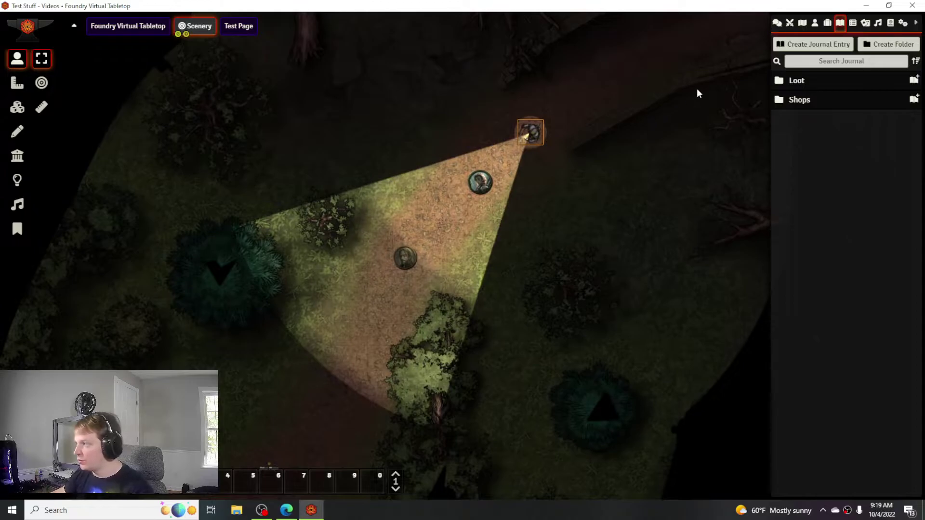
pyautogui.click(804, 45)
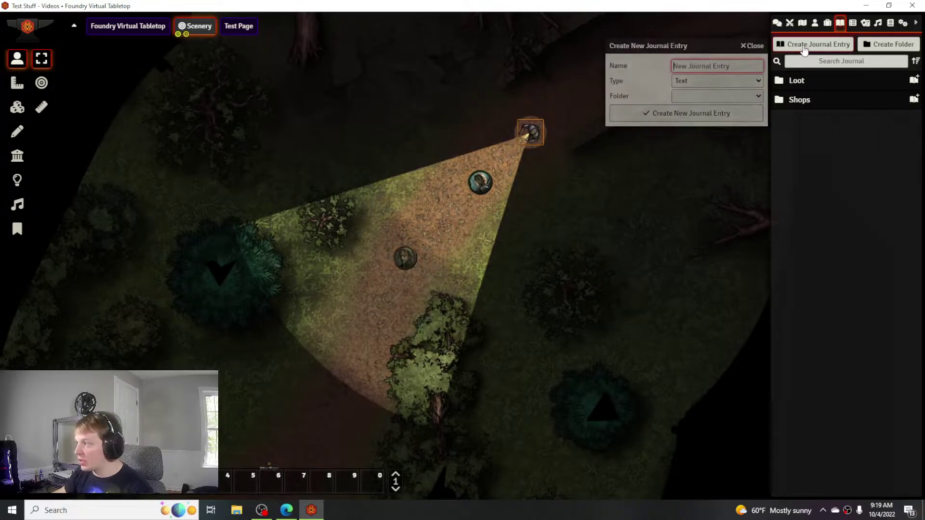
pyautogui.click(707, 81)
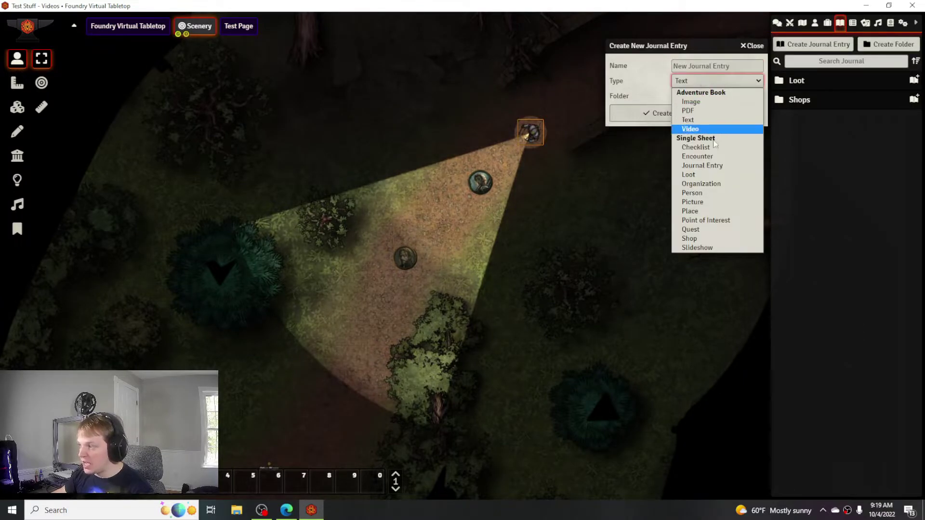
pyautogui.click(699, 175)
pyautogui.click(696, 70)
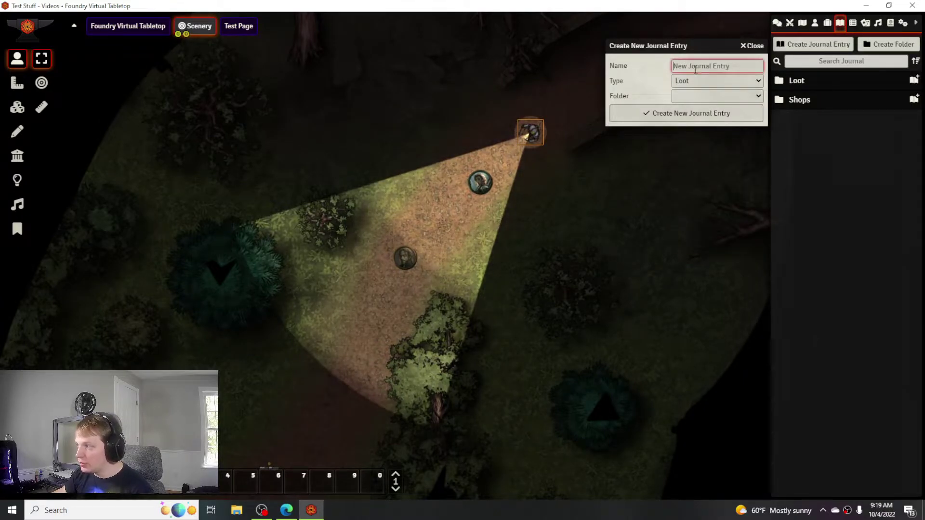
pyautogui.write('New Loot')
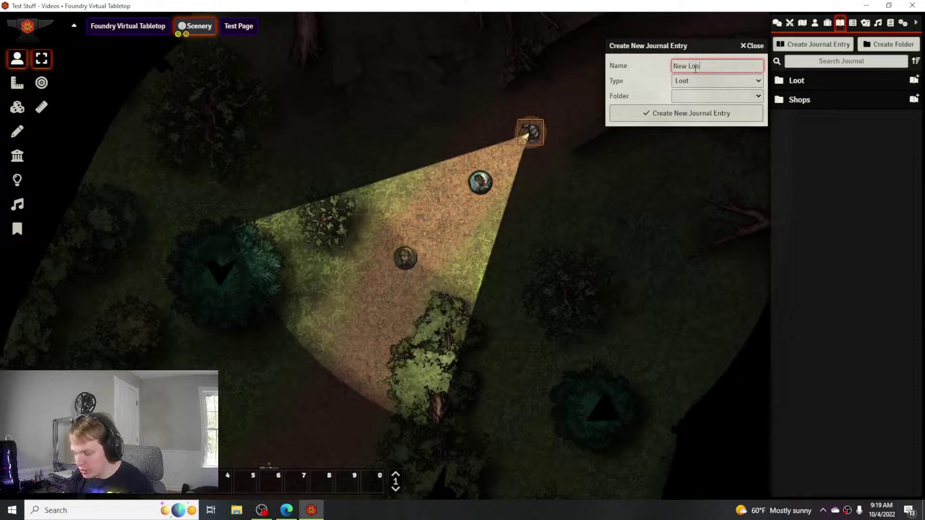
pyautogui.press('Return')
# Step: Move the New Loot window beside the scene controls and make it narrower and taller
pyautogui.moveTo(501, 87); pyautogui.dragTo(387, 55)
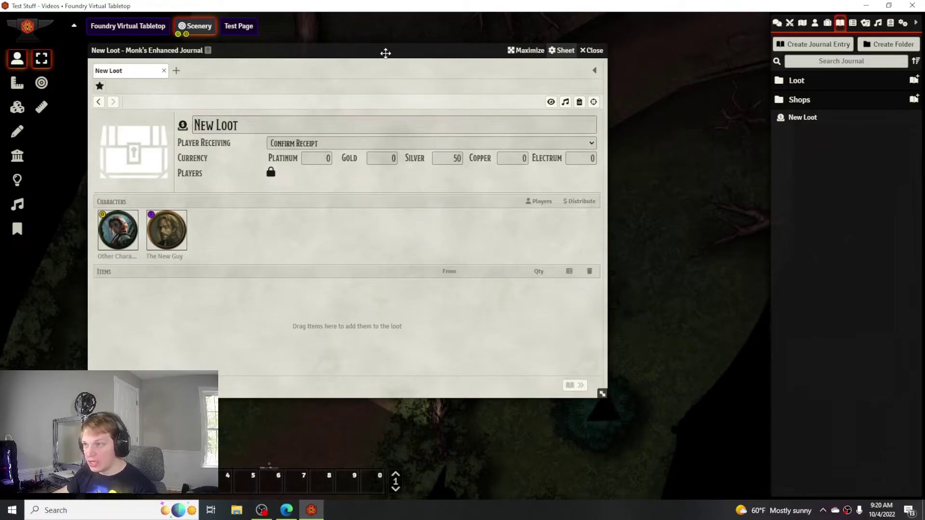
pyautogui.moveTo(386, 53)
pyautogui.mouseDown()
pyautogui.moveTo(368, 56)
pyautogui.moveTo(533, 131)
pyautogui.moveTo(389, 121)
pyautogui.moveTo(368, 52)
pyautogui.mouseUp()
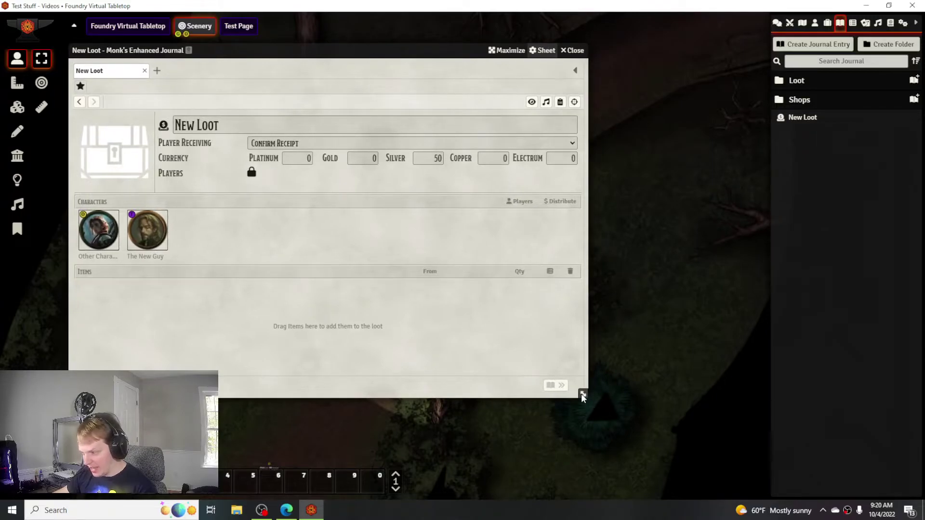
pyautogui.moveTo(582, 396); pyautogui.dragTo(375, 442)
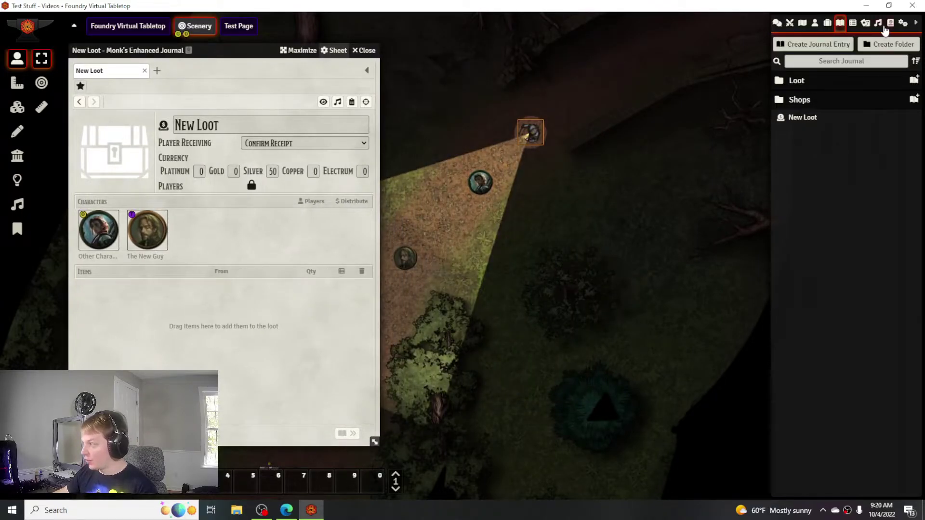
# Step: Add the Flask of Holy Water from the Items (SRD) compendium, filtered by "holy", to the New Loot items and close the compendium
pyautogui.click(891, 24)
pyautogui.click(800, 121)
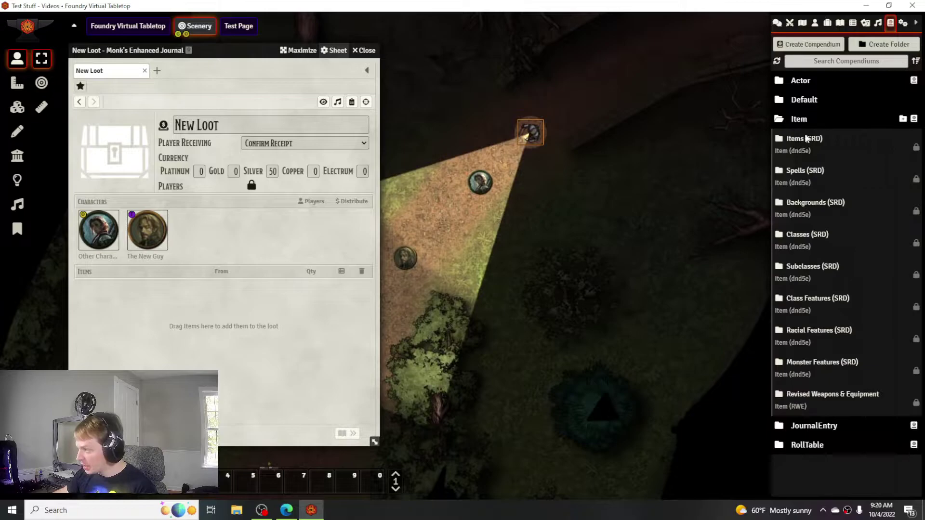
pyautogui.click(807, 139)
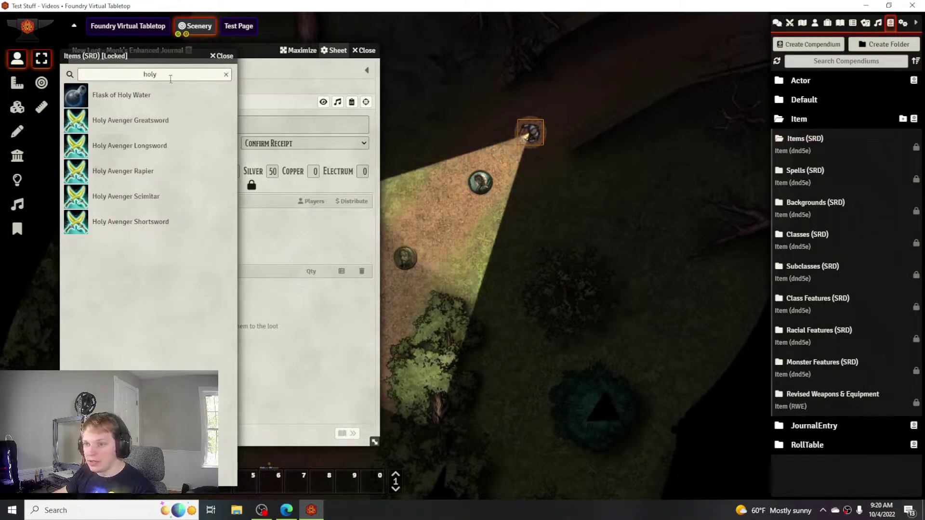
pyautogui.moveTo(175, 57); pyautogui.dragTo(627, 54)
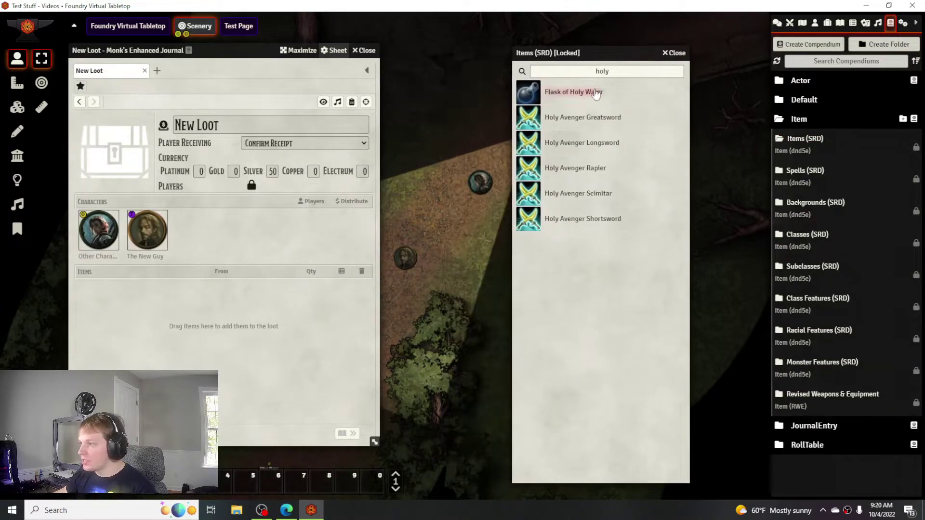
pyautogui.moveTo(574, 91); pyautogui.dragTo(191, 317)
pyautogui.click(413, 297)
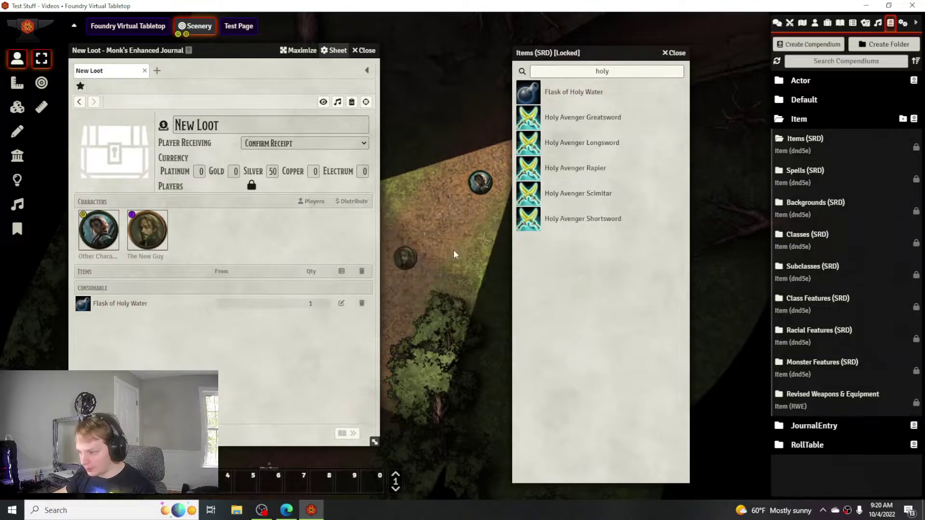
pyautogui.click(674, 53)
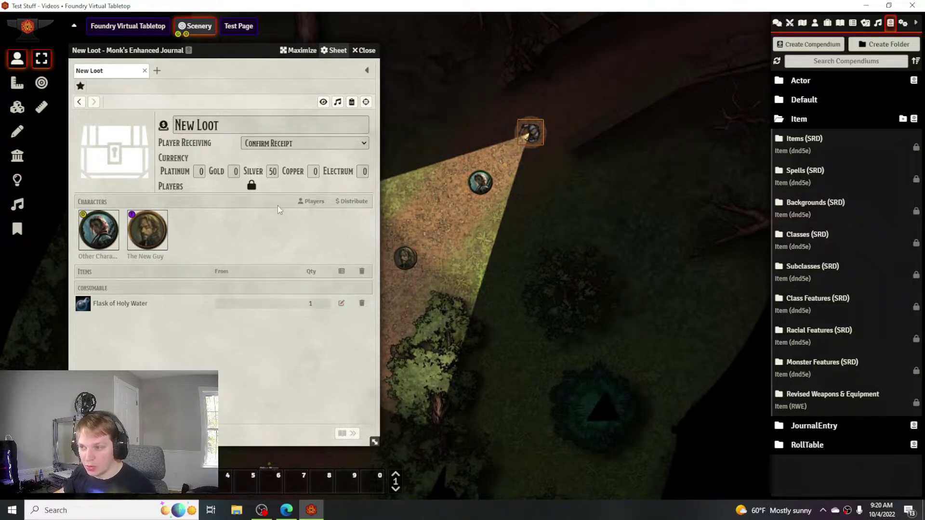
# Step: Show New Loot to both players as a journal, then switch to the player's browser and narrow its New Loot window
pyautogui.click(323, 103)
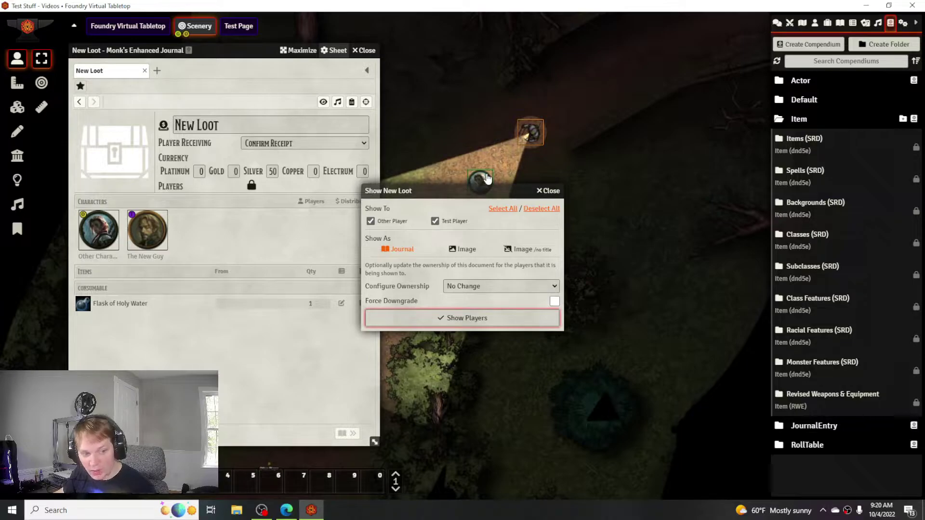
pyautogui.click(417, 322)
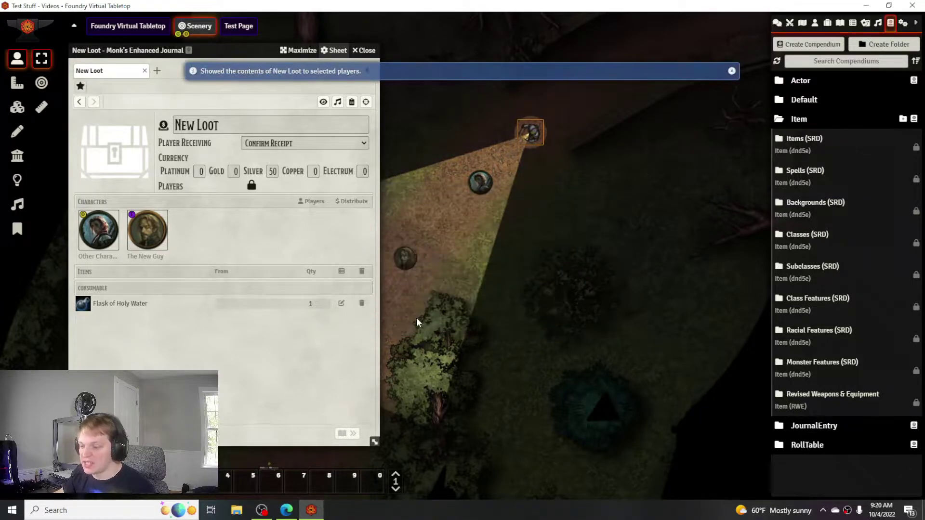
pyautogui.hotkey('alt', 'Tab')
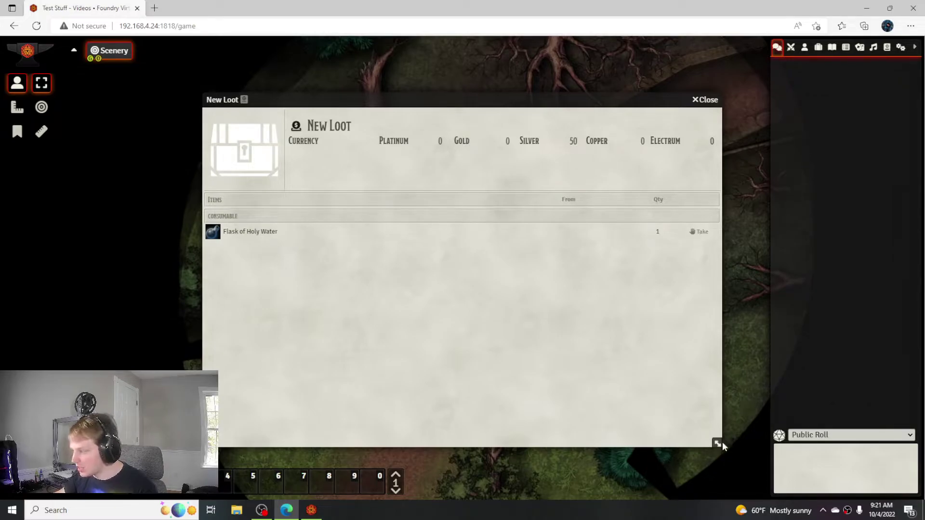
pyautogui.moveTo(723, 446); pyautogui.dragTo(578, 455)
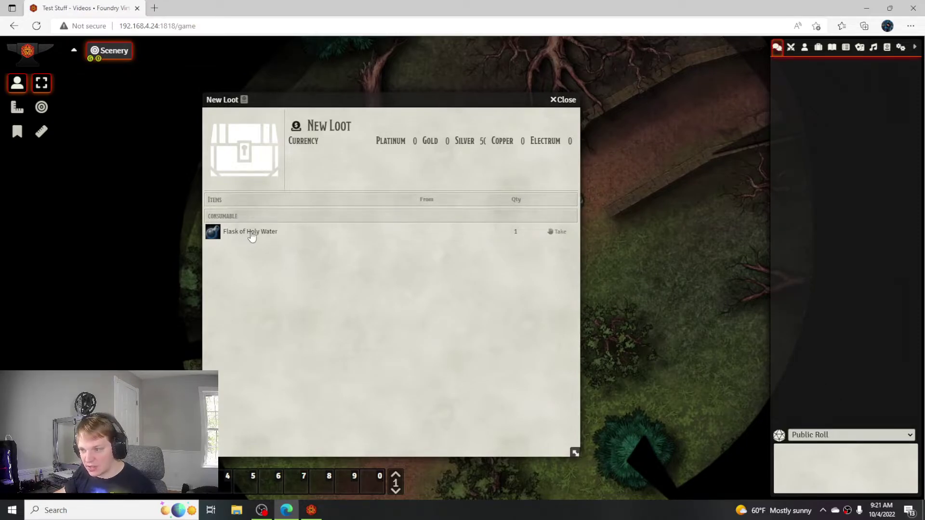
# Step: Request the Flask of Holy Water as the player, then accept the request from the chat in the Gamemaster window
pyautogui.click(557, 237)
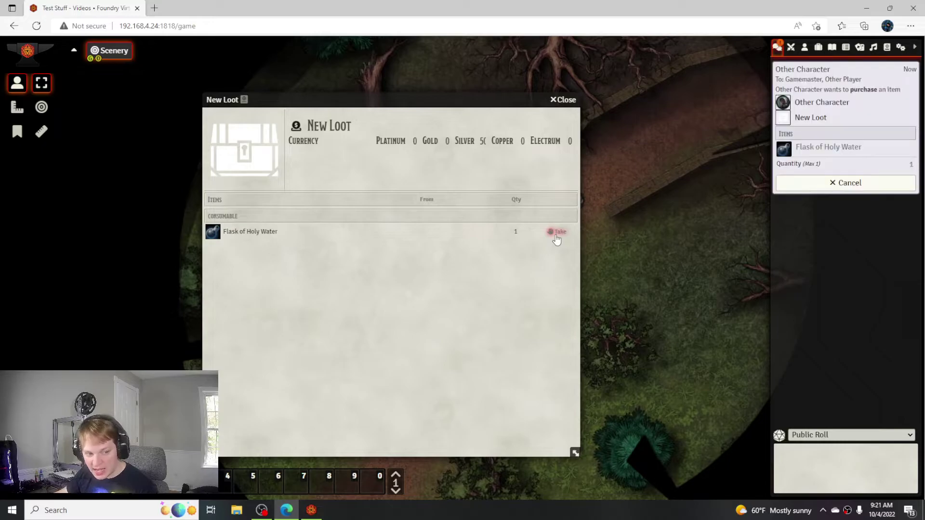
pyautogui.click(311, 510)
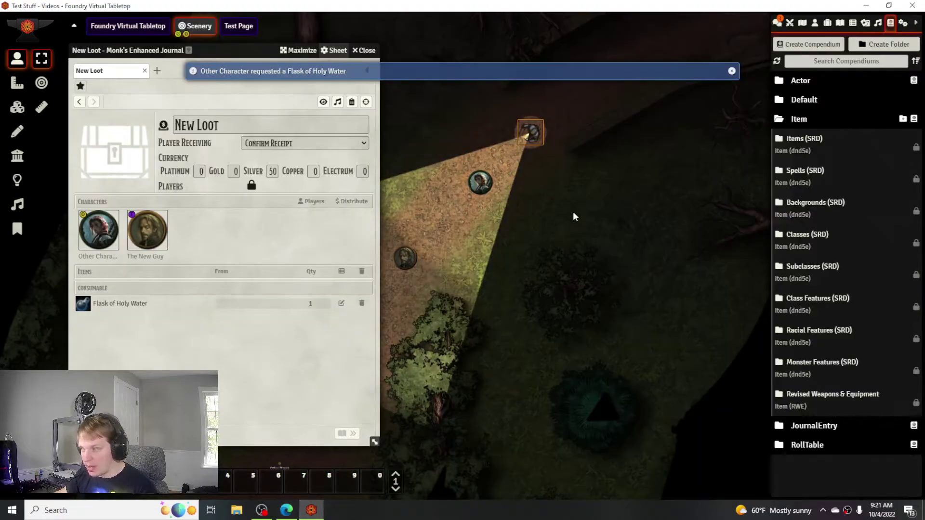
pyautogui.click(777, 23)
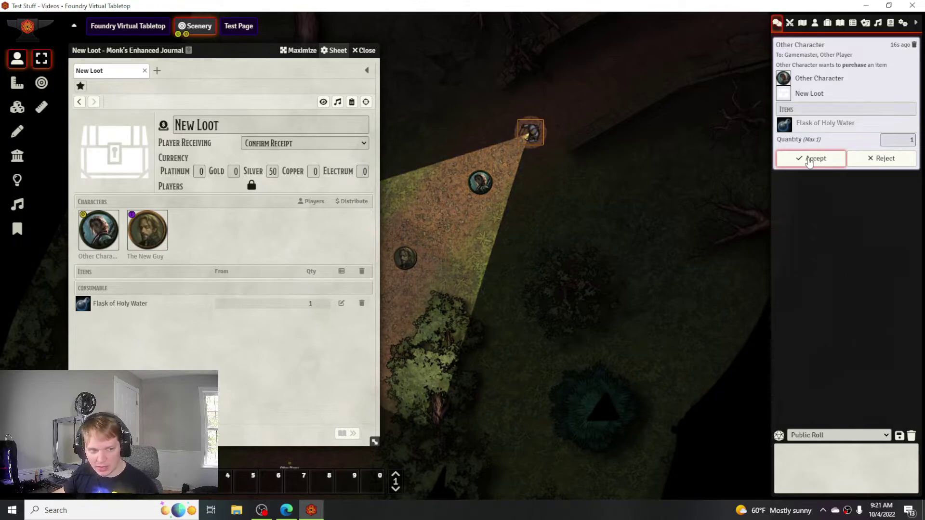
pyautogui.click(809, 159)
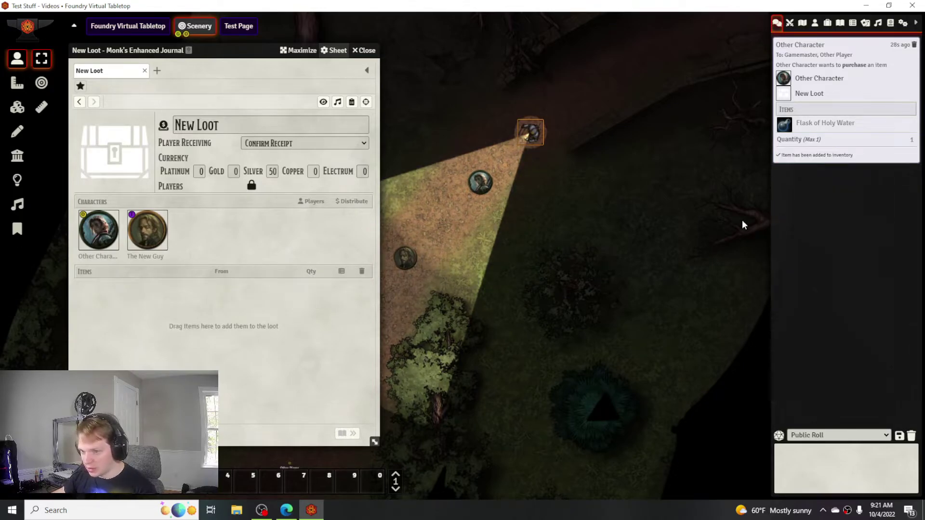
# Step: Move the Club, Amulet and Vestments from the Acolyte token's sheet into the New Loot items, then close the sheet
pyautogui.doubleClick(531, 135)
pyautogui.moveTo(454, 75); pyautogui.dragTo(592, 56)
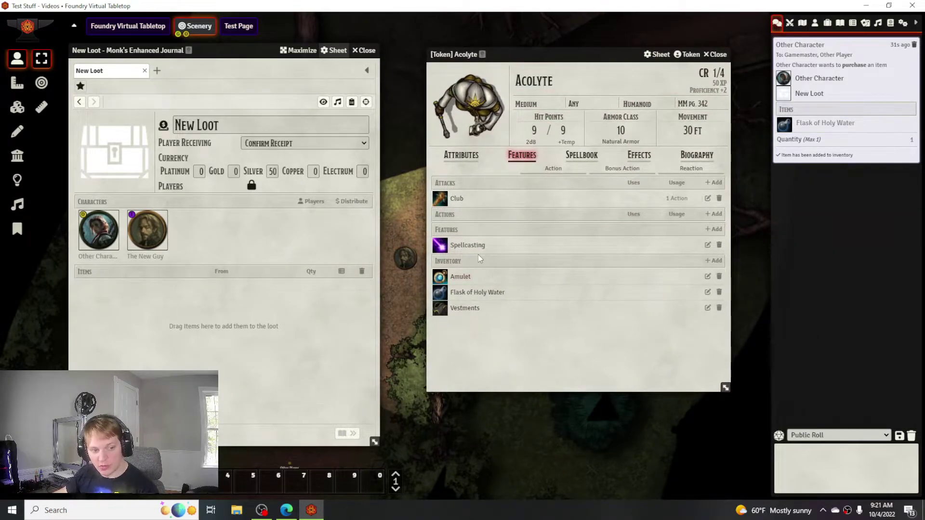
pyautogui.moveTo(147, 351); pyautogui.dragTo(147, 351)
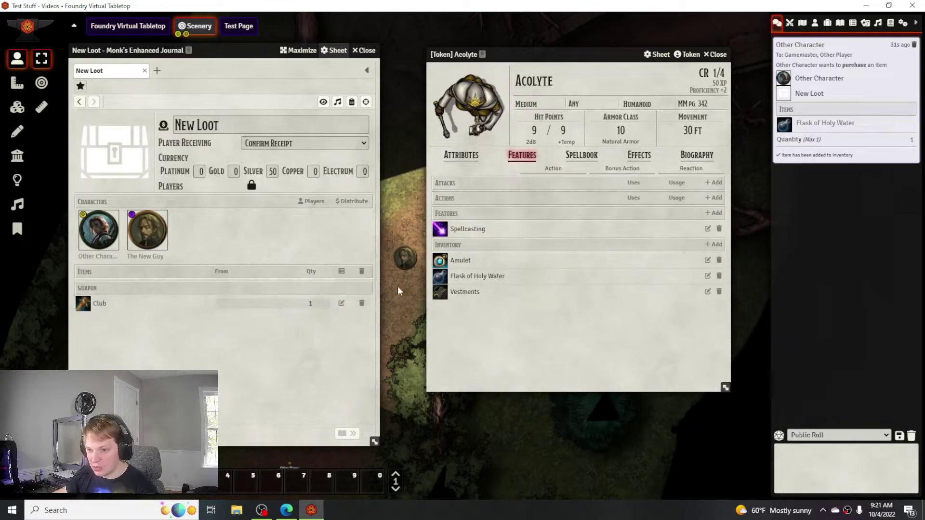
pyautogui.moveTo(460, 276); pyautogui.dragTo(253, 351)
pyautogui.moveTo(463, 276); pyautogui.dragTo(217, 319)
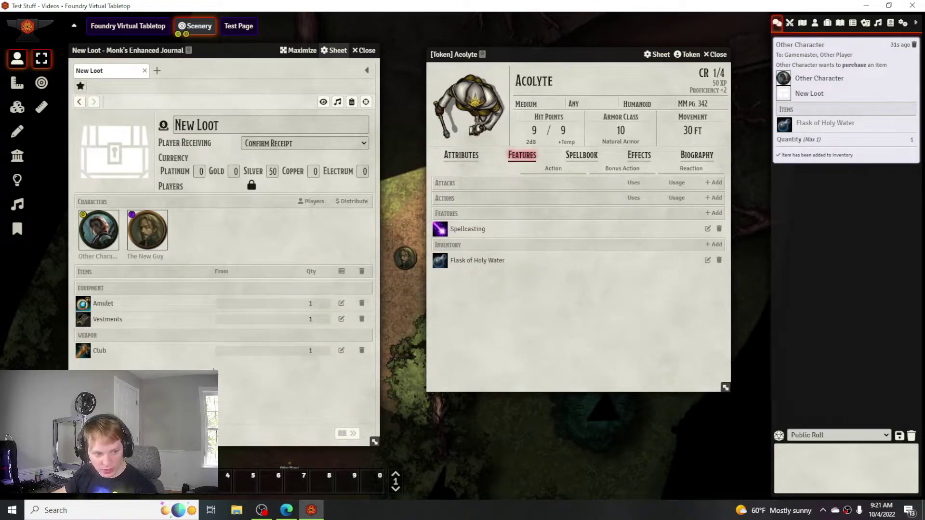
pyautogui.click(712, 54)
# Step: Close the New Loot window and place the entry as a chest map note between the Acolyte and Other Character tokens
pyautogui.moveTo(263, 50); pyautogui.dragTo(457, 52)
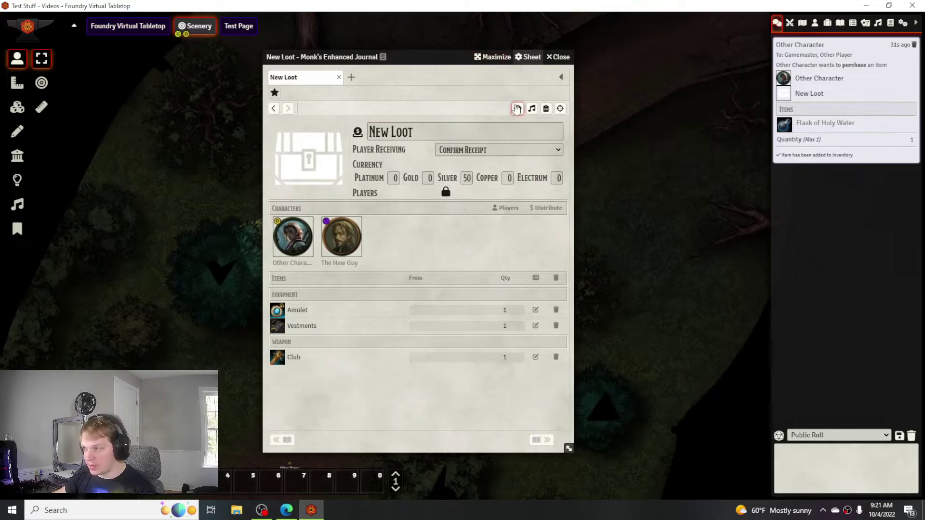
pyautogui.click(561, 57)
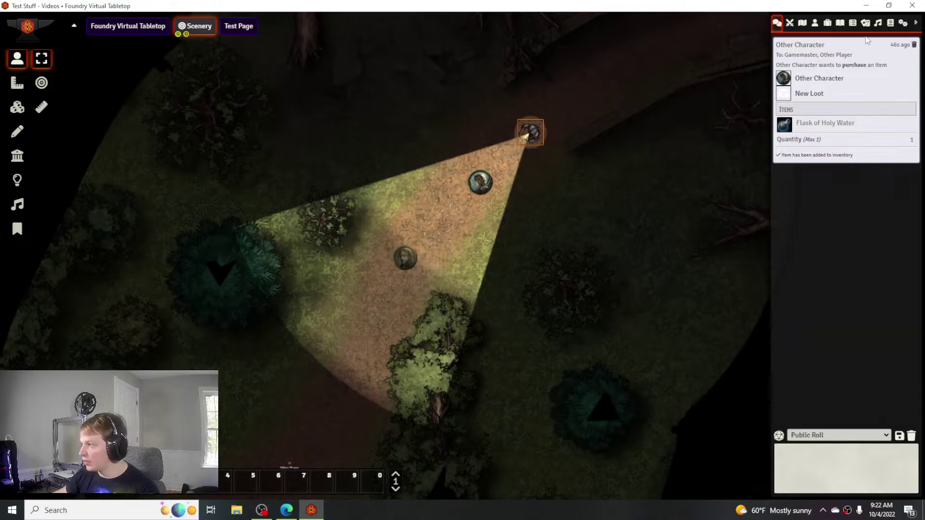
pyautogui.click(840, 24)
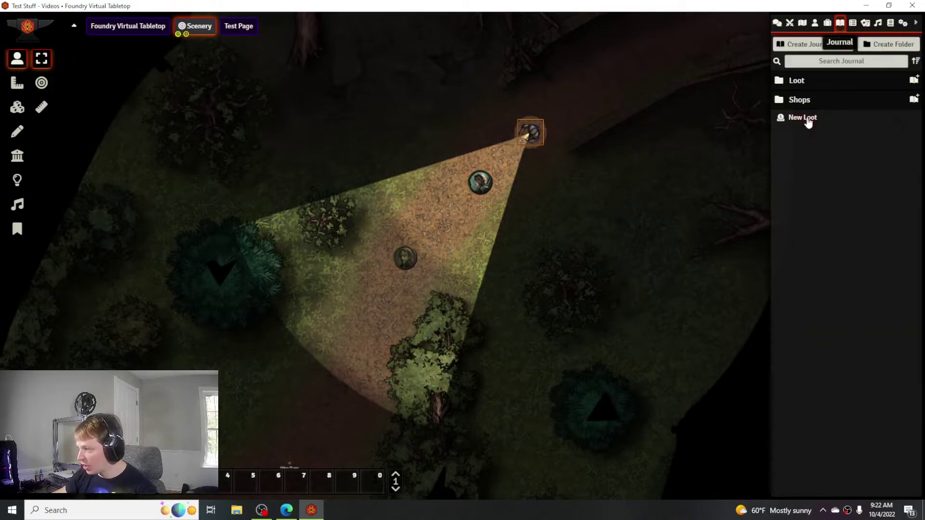
pyautogui.moveTo(808, 123); pyautogui.dragTo(506, 158)
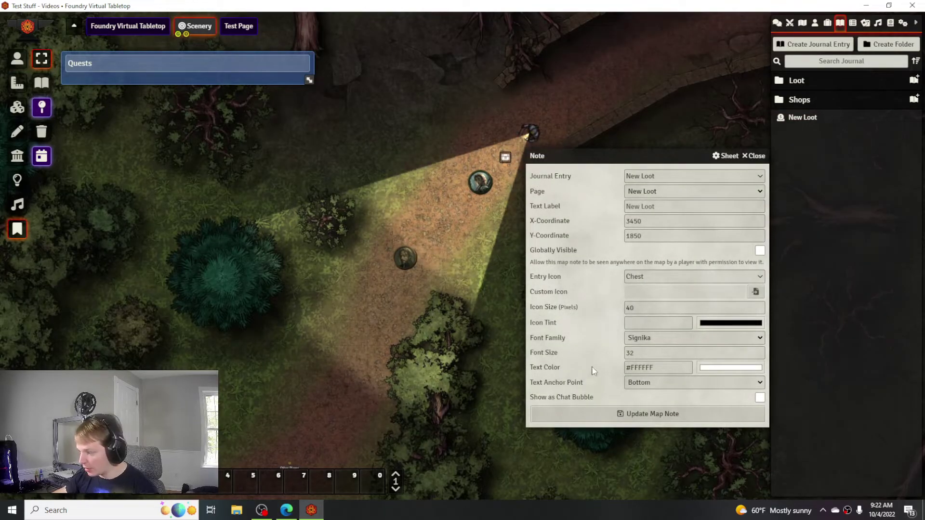
pyautogui.click(662, 417)
# Step: Return to the token controls, open New Loot from its map note to check it, and close it
pyautogui.click(16, 58)
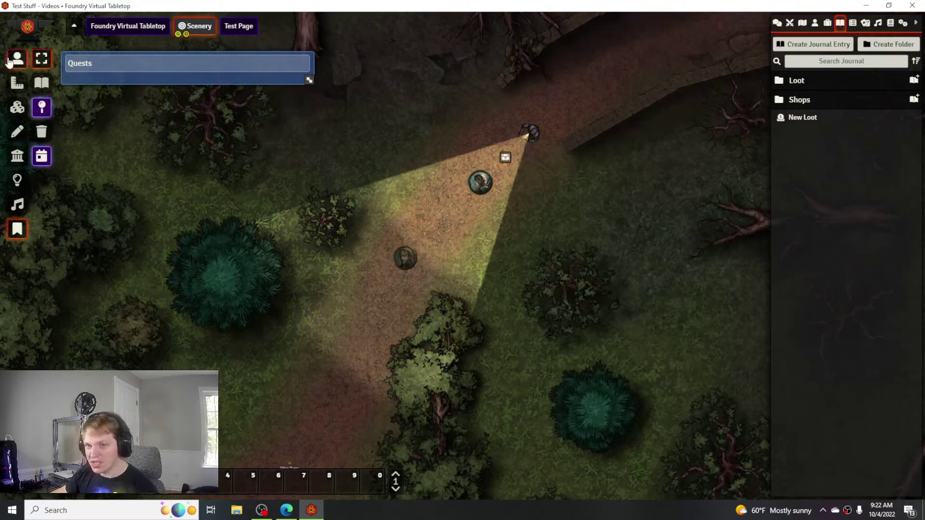
pyautogui.scroll(2, 508, 285)
pyautogui.scroll(2, 513, 254)
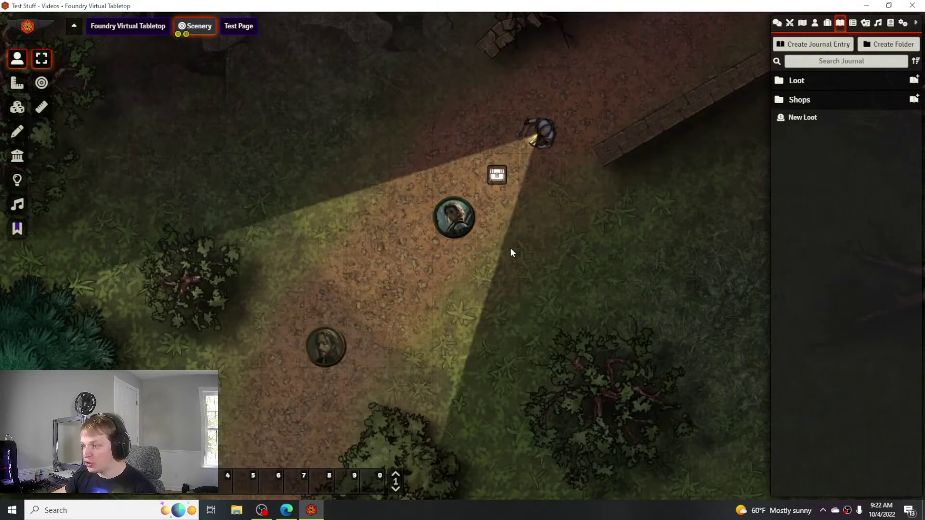
pyautogui.doubleClick(507, 154)
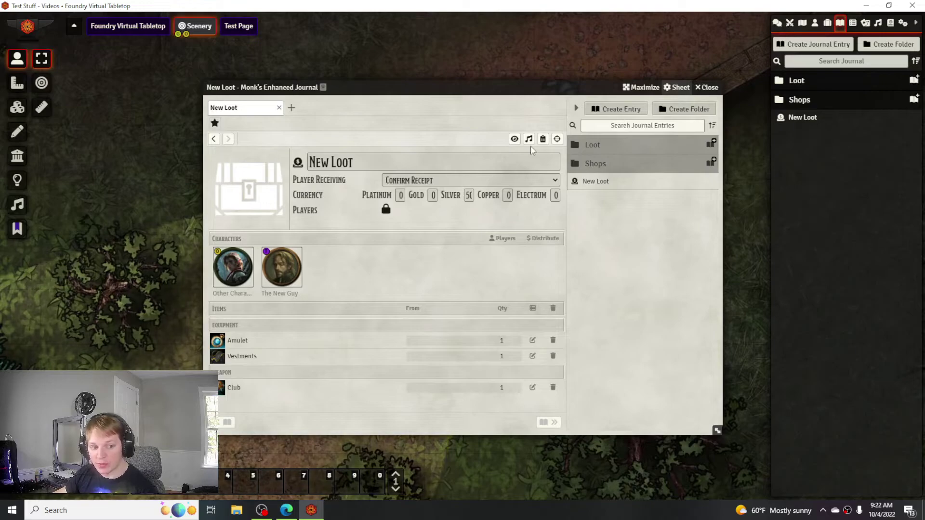
pyautogui.click(708, 88)
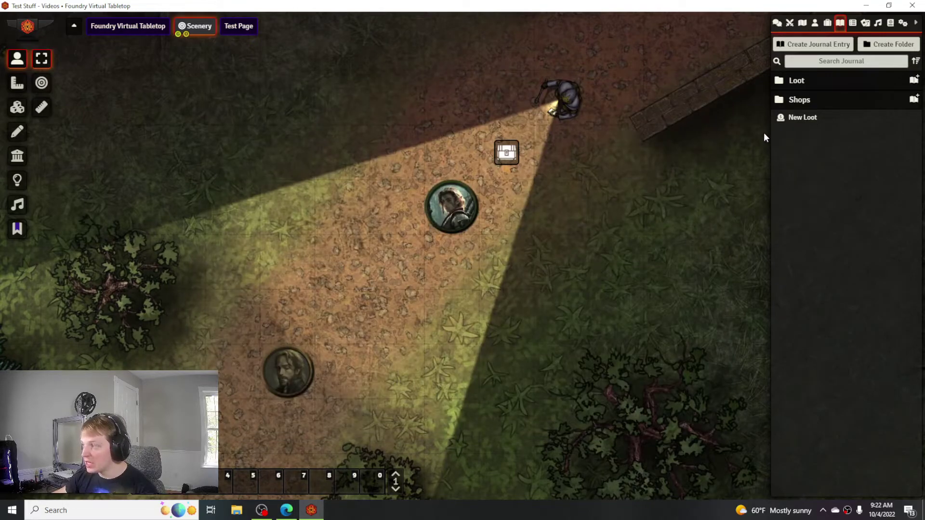
# Step: Configure New Loot's ownership so that Other Player is an Observer, and save the change
pyautogui.rightClick(803, 118)
pyautogui.click(805, 167)
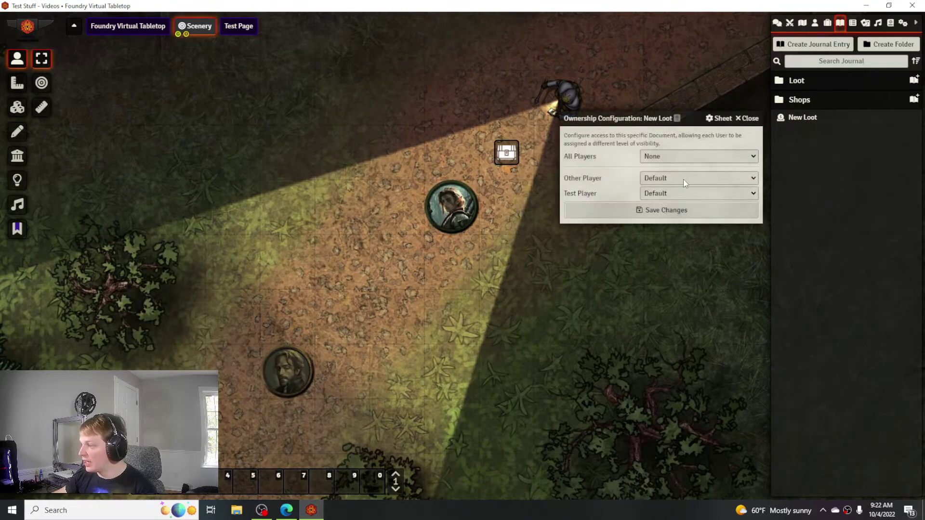
pyautogui.click(683, 178)
pyautogui.click(672, 217)
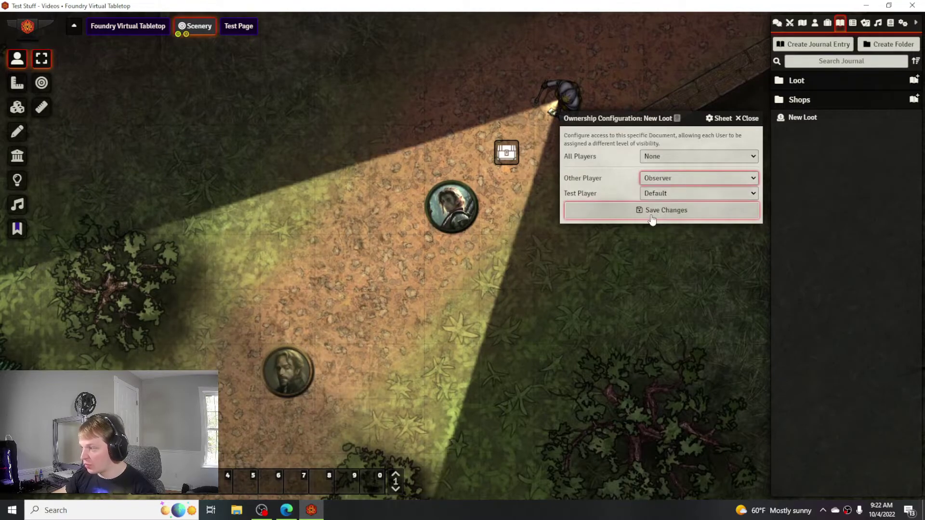
pyautogui.click(655, 209)
# Step: In the player's browser, close the old loot window, open New Loot from the map note to view its items, and close it
pyautogui.click(286, 510)
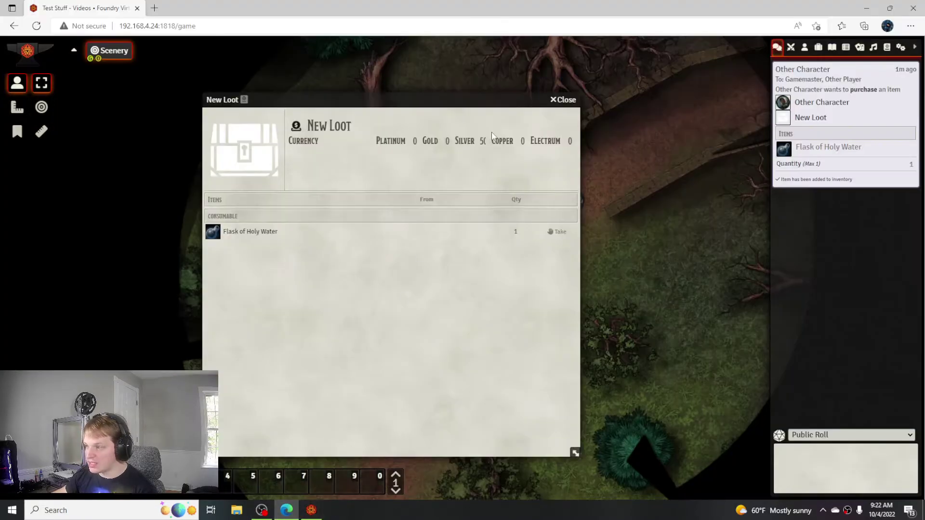
pyautogui.click(563, 100)
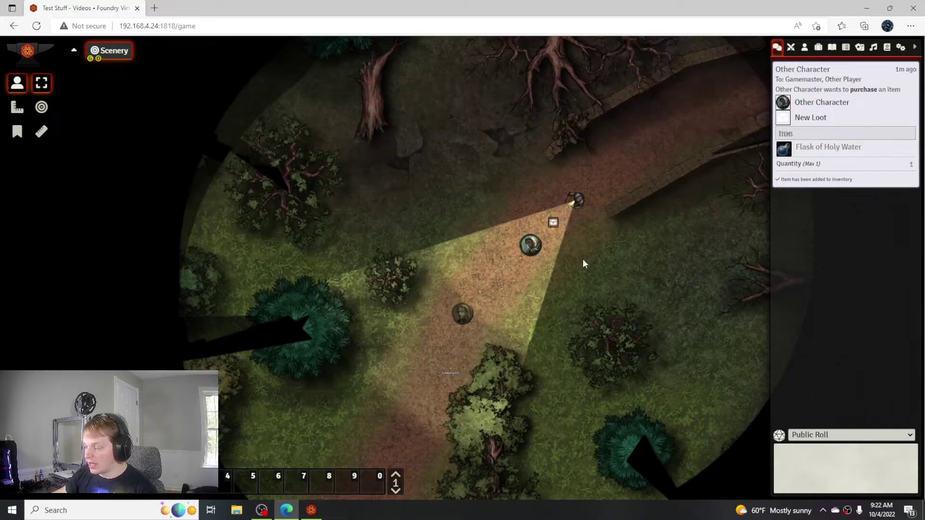
pyautogui.doubleClick(554, 222)
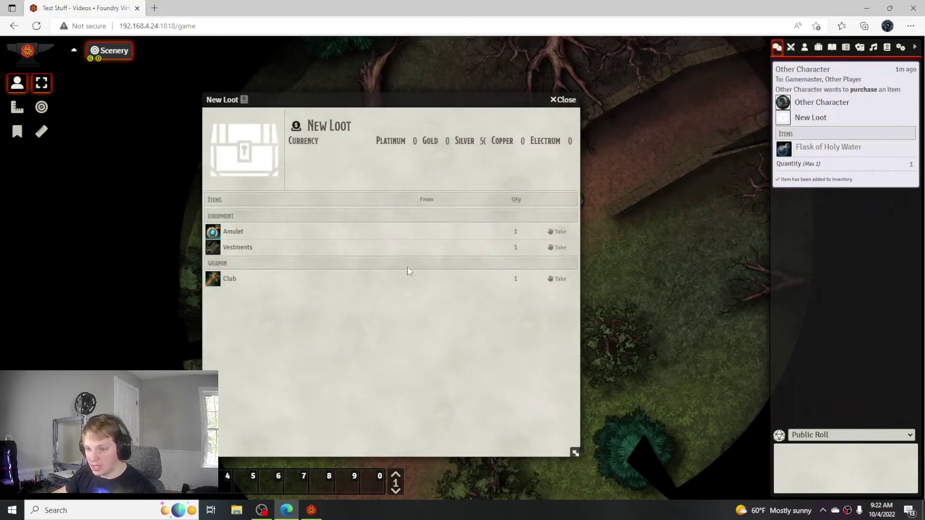
pyautogui.click(576, 100)
# Step: Back in the Gamemaster window, set New Loot's distributed silver to 57 and distribute 28 silver and 5 copper to each character
pyautogui.hotkey('alt', 'Tab')
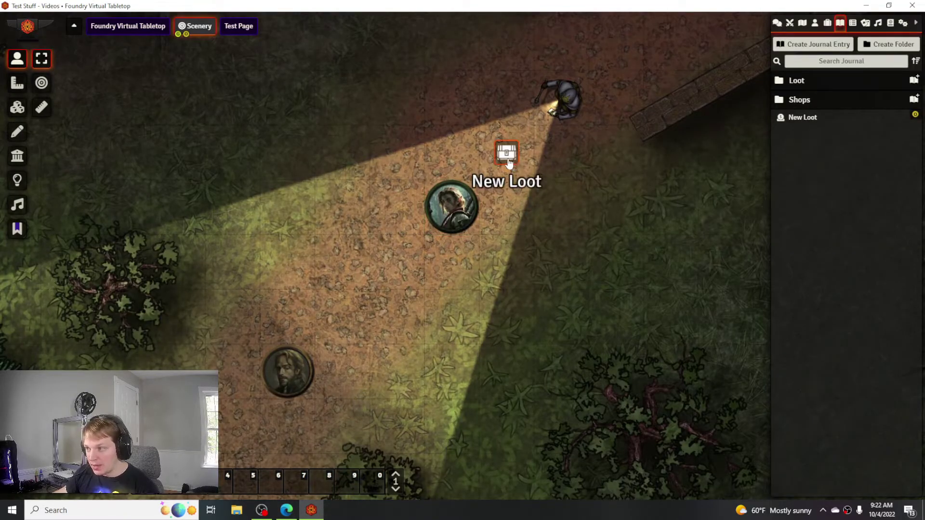
pyautogui.doubleClick(508, 163)
pyautogui.click(543, 243)
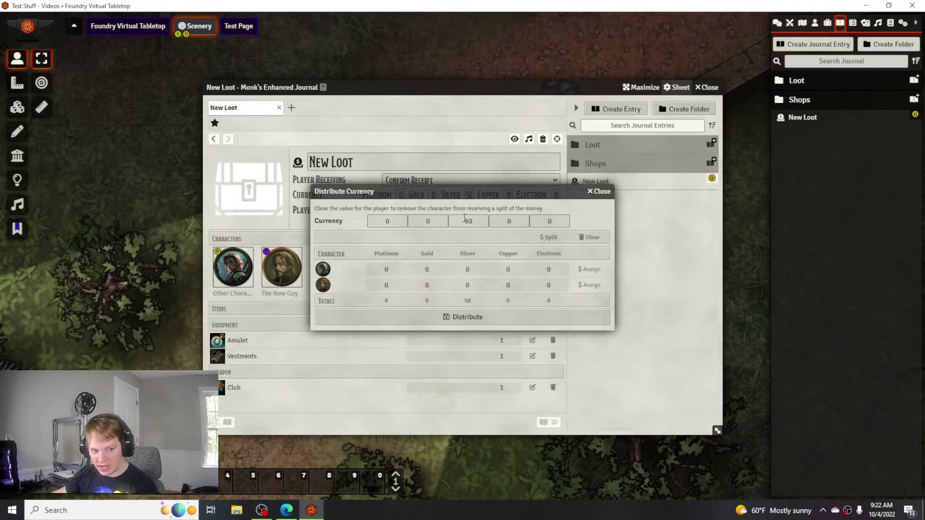
pyautogui.click(462, 222)
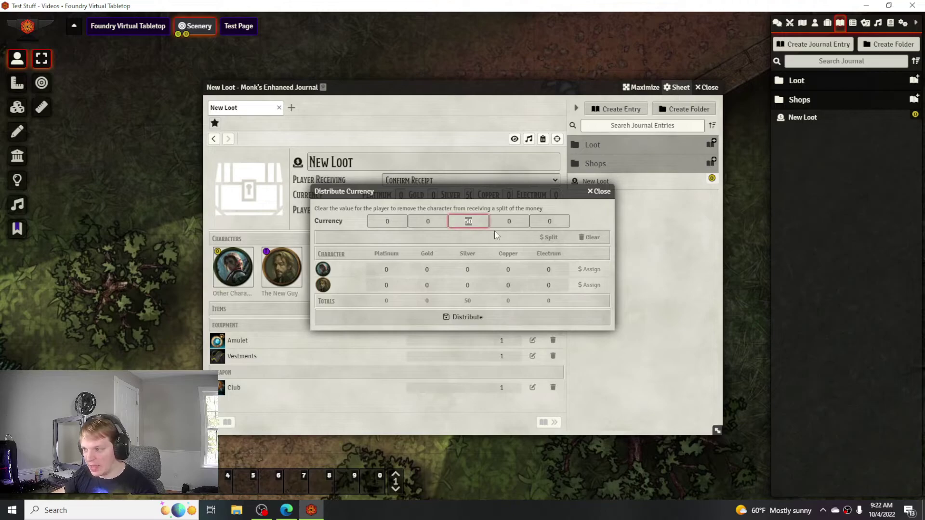
pyautogui.write('57')
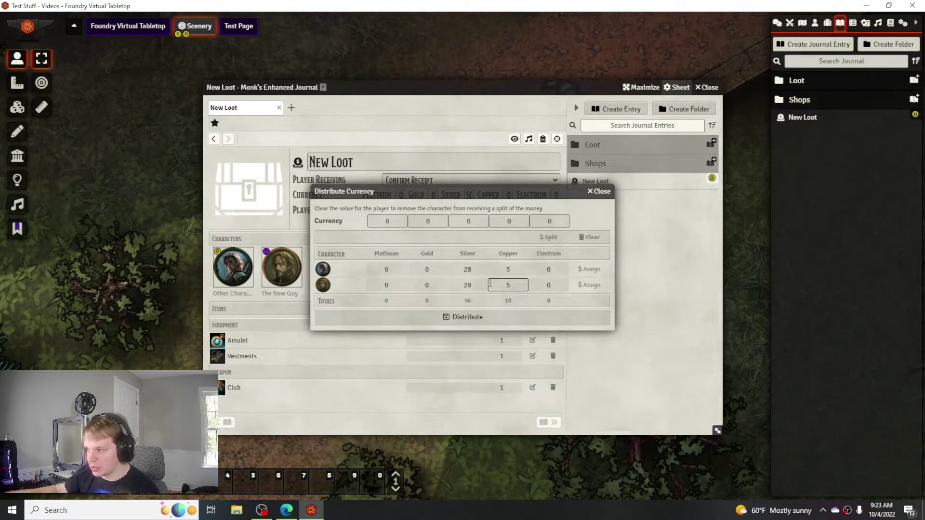
pyautogui.click(489, 317)
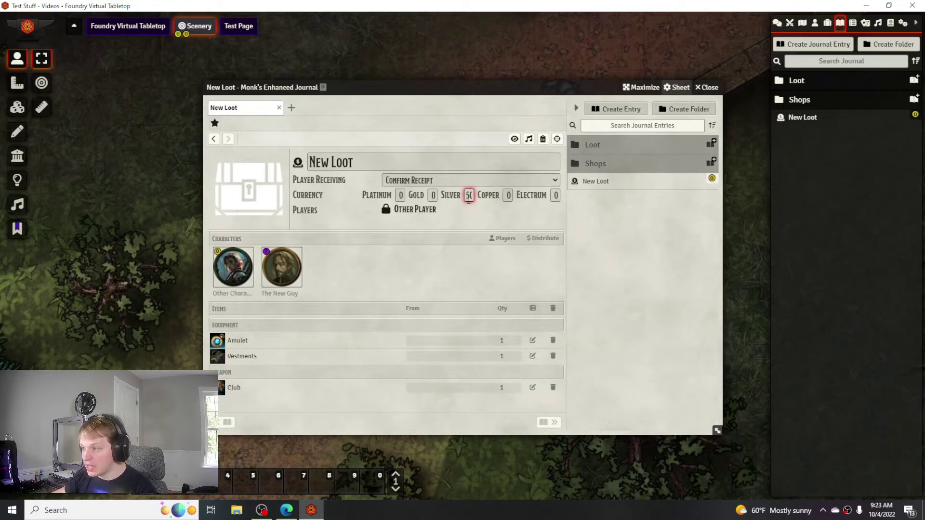
# Step: Assign 50 silver from New Loot entirely to Other Character and distribute it
pyautogui.click(465, 212)
pyautogui.click(541, 239)
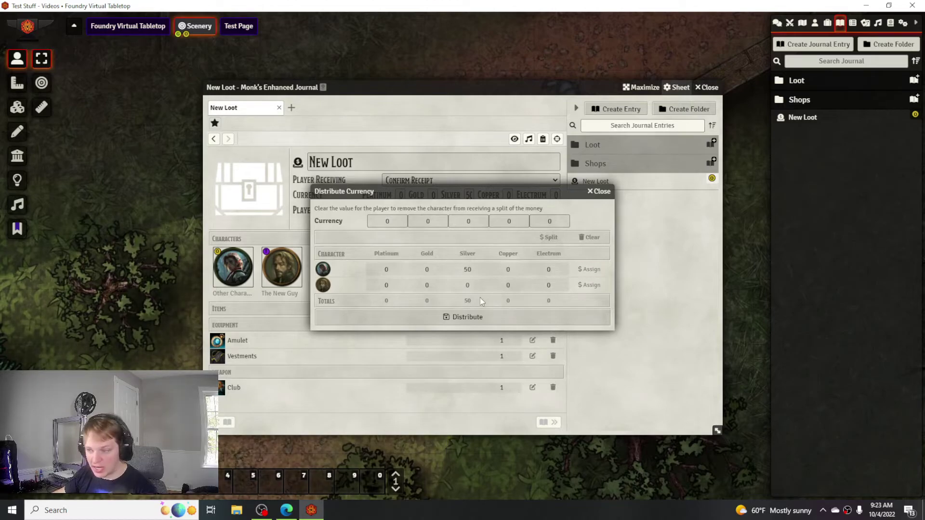
pyautogui.click(468, 317)
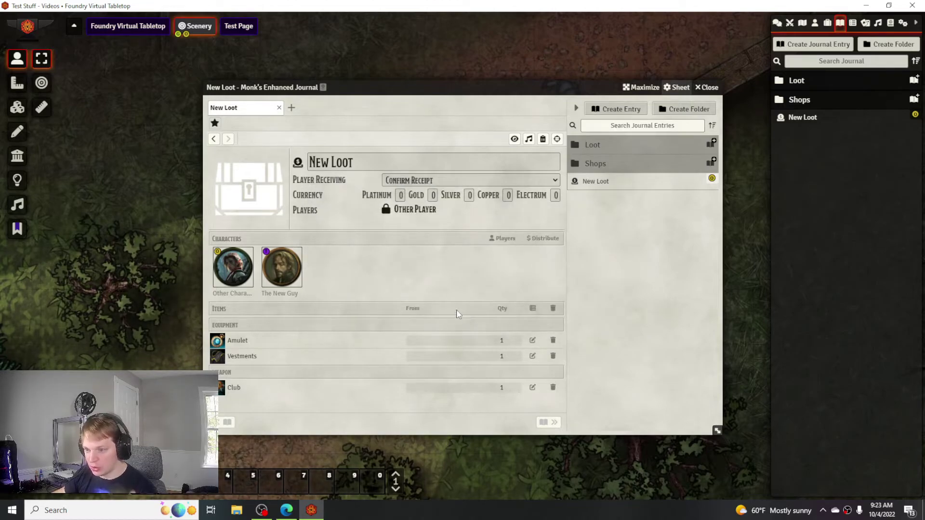
# Step: Check the currency and items in Other Character's inventory in the player's browser, then return to the Gamemaster window
pyautogui.click(286, 510)
pyautogui.click(564, 99)
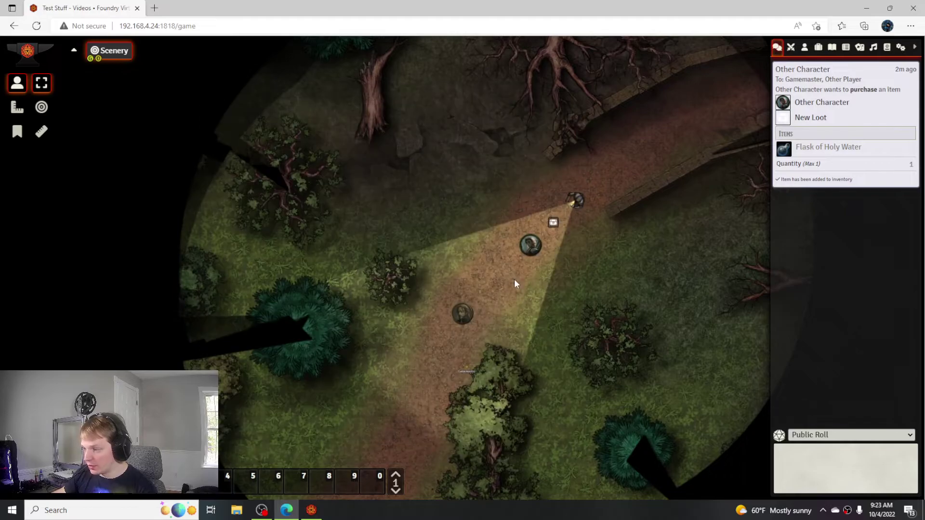
pyautogui.doubleClick(529, 244)
pyautogui.click(437, 208)
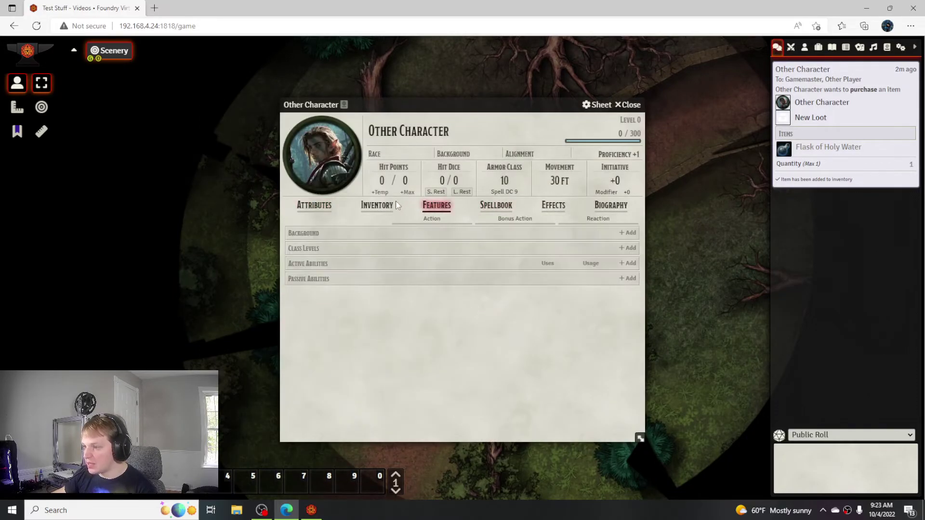
pyautogui.click(377, 205)
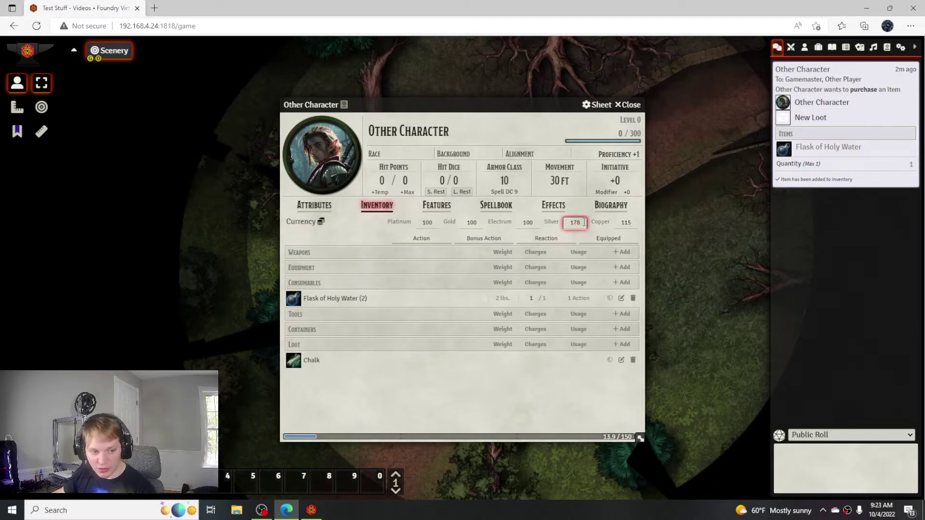
pyautogui.click(634, 109)
pyautogui.click(311, 510)
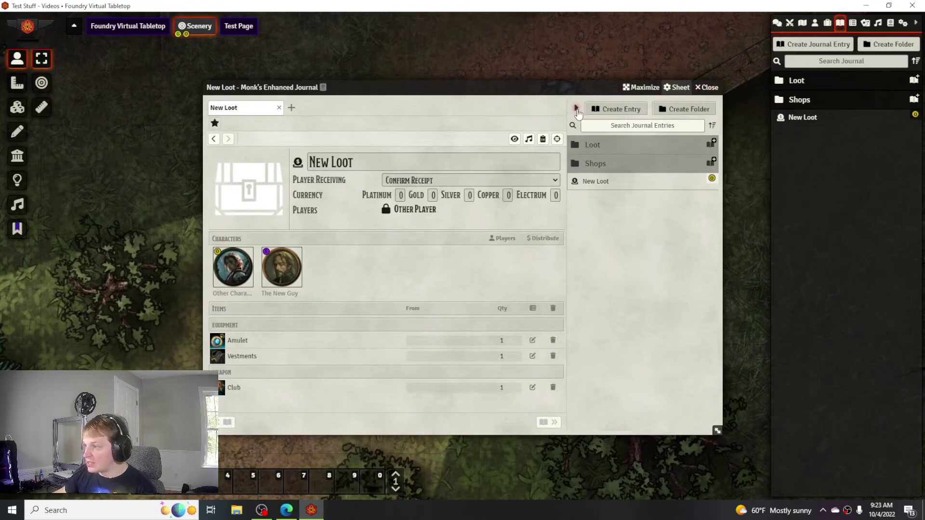
# Step: Populate New Loot from the Potions rollable table twice, adding one item with quantity 1 each time and increasing quantity for duplicates
pyautogui.click(577, 108)
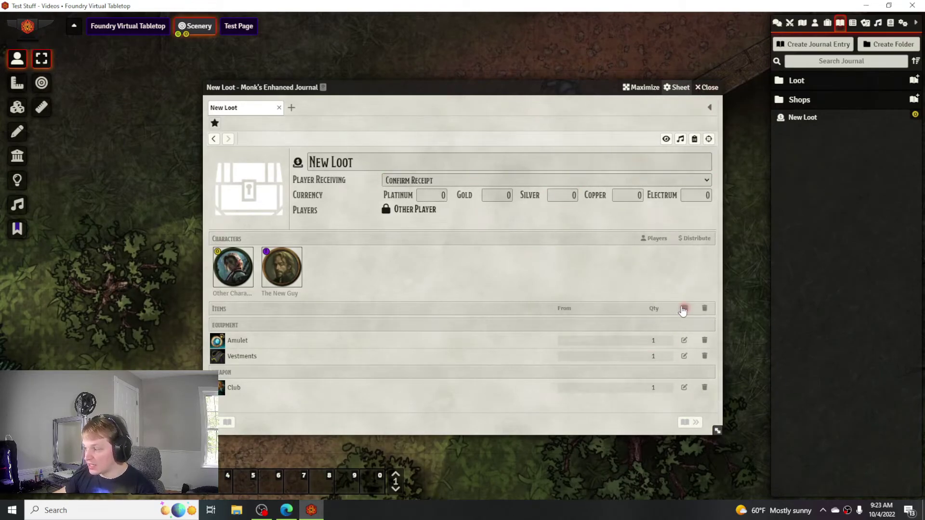
pyautogui.click(684, 309)
pyautogui.click(448, 219)
pyautogui.click(447, 219)
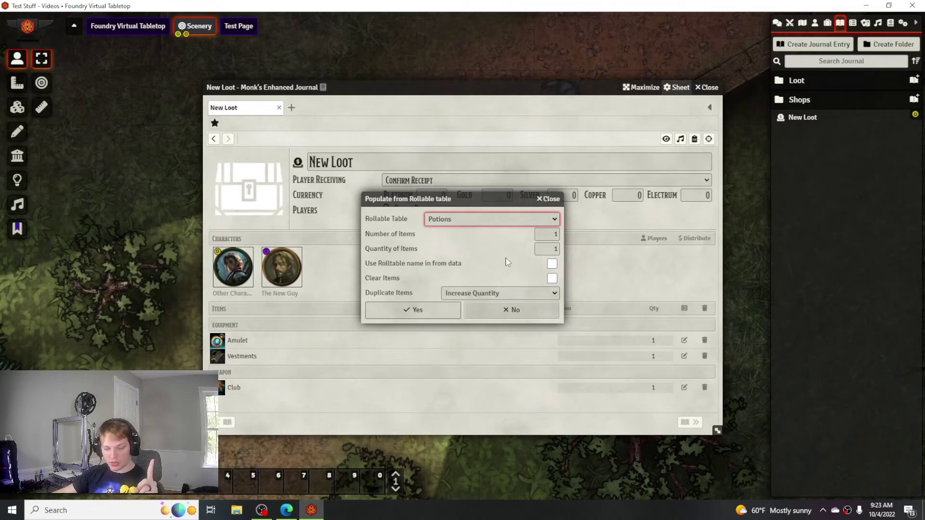
pyautogui.click(417, 311)
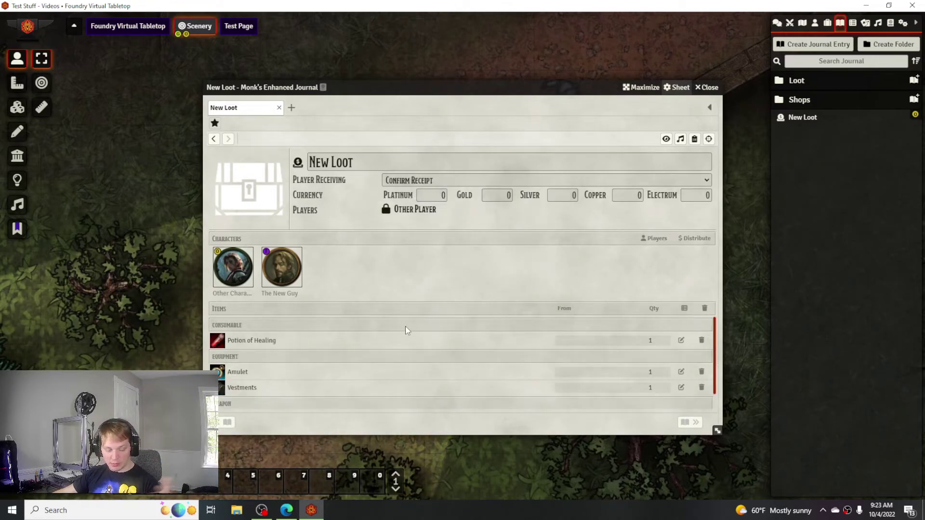
pyautogui.click(685, 309)
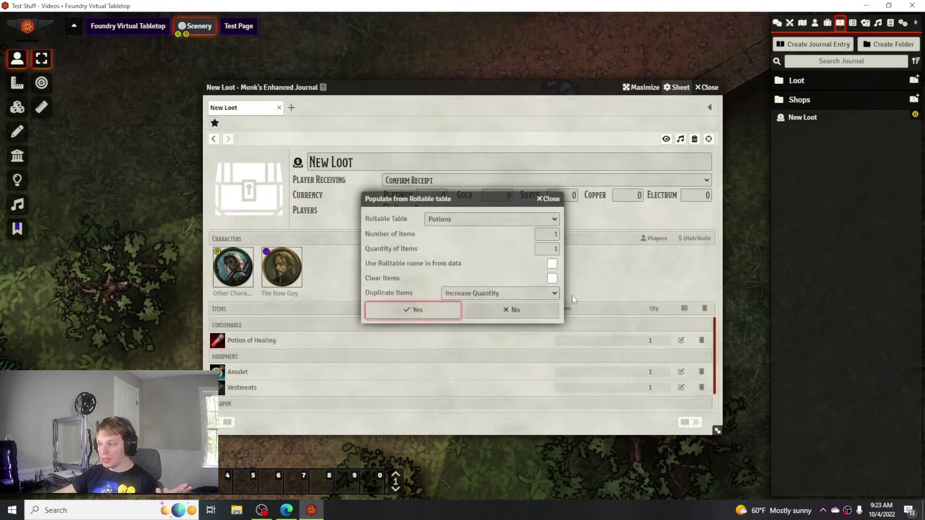
pyautogui.click(439, 312)
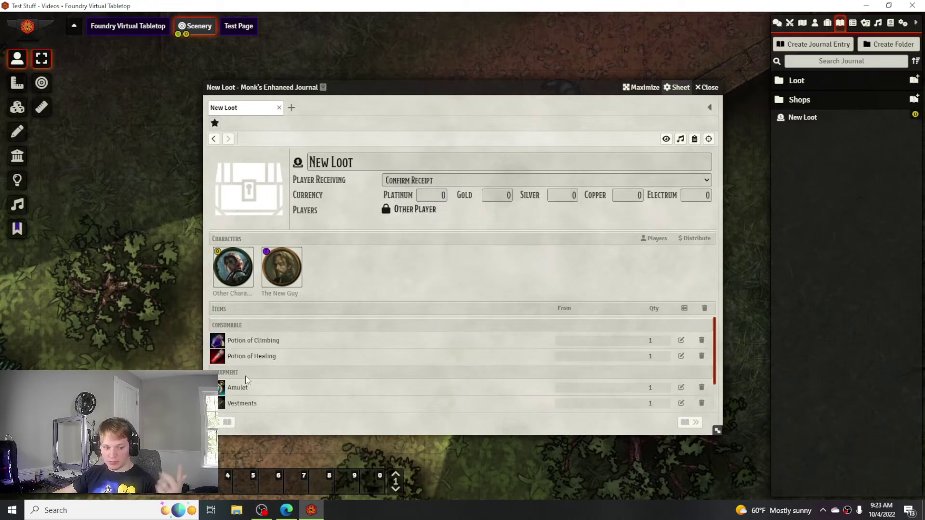
# Step: Populate New Loot with three more items from the Potions rollable table, quantity 1 each
pyautogui.click(685, 309)
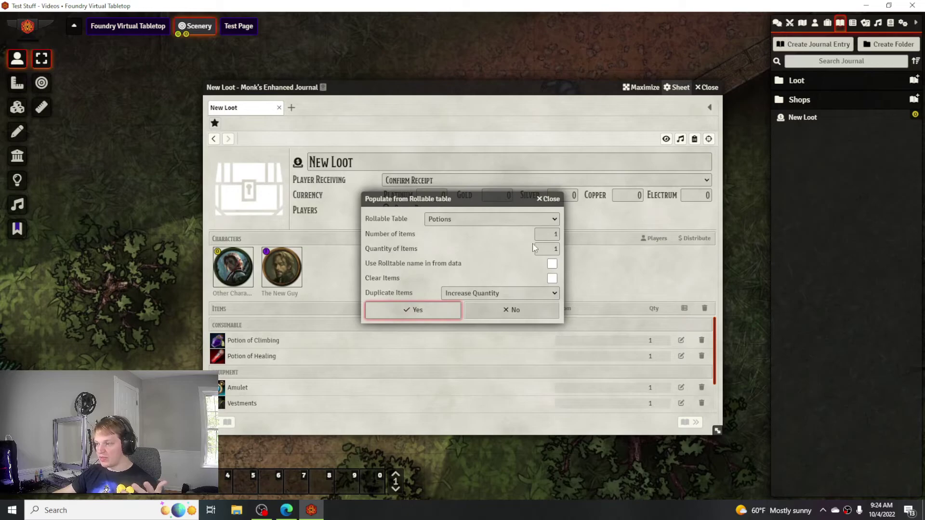
pyautogui.click(552, 236)
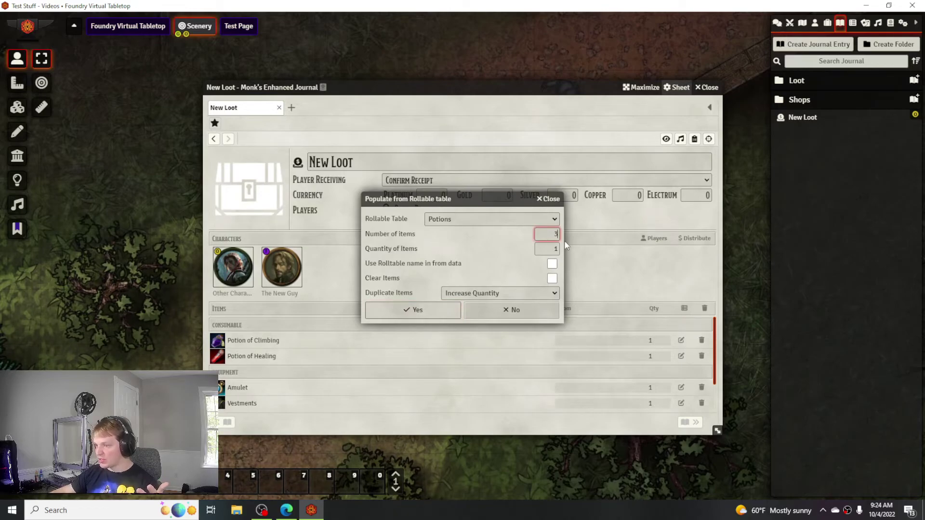
pyautogui.write('3')
pyautogui.click(413, 309)
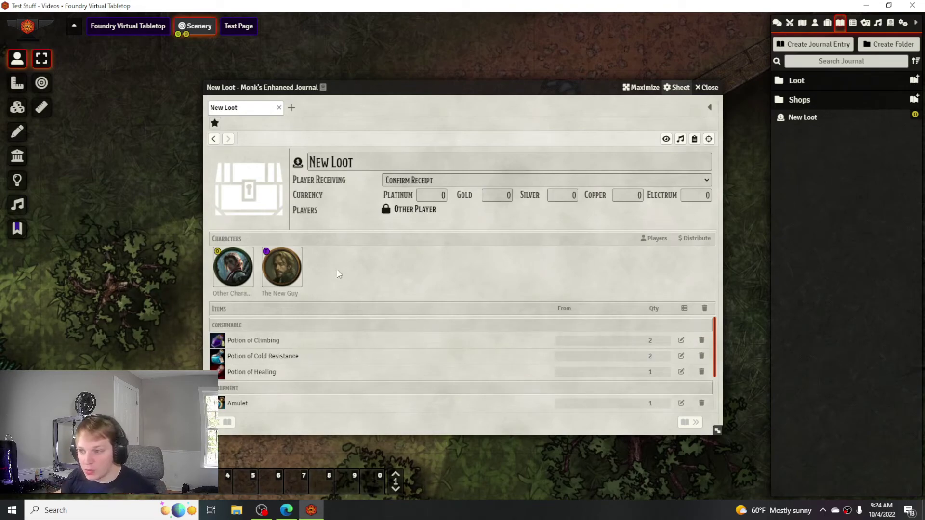
# Step: Close New Loot, reopen it from its map note to review the full item list, and close it again
pyautogui.click(709, 88)
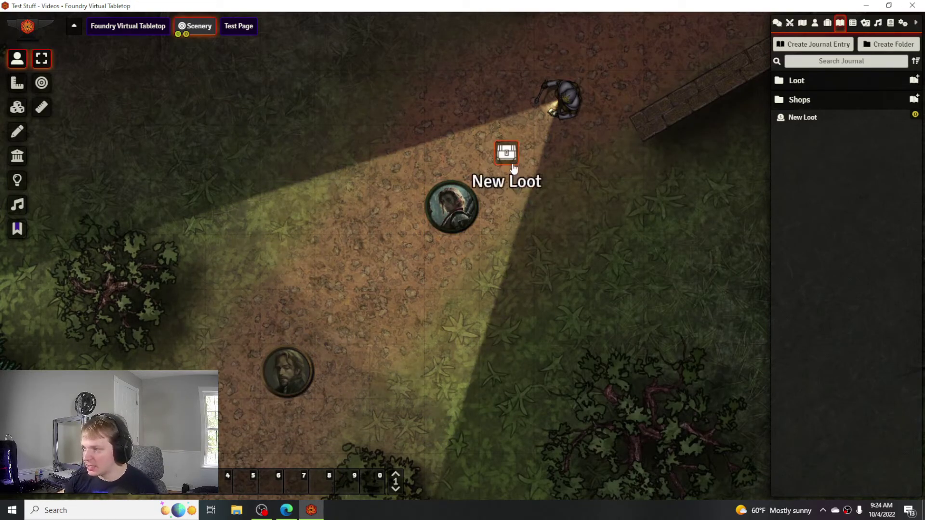
pyautogui.doubleClick(513, 165)
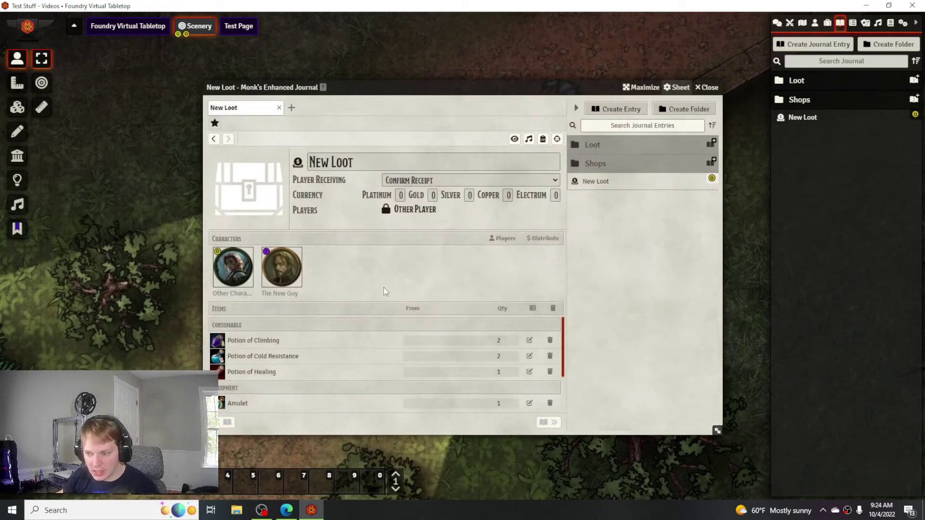
pyautogui.scroll(-1, 381, 361)
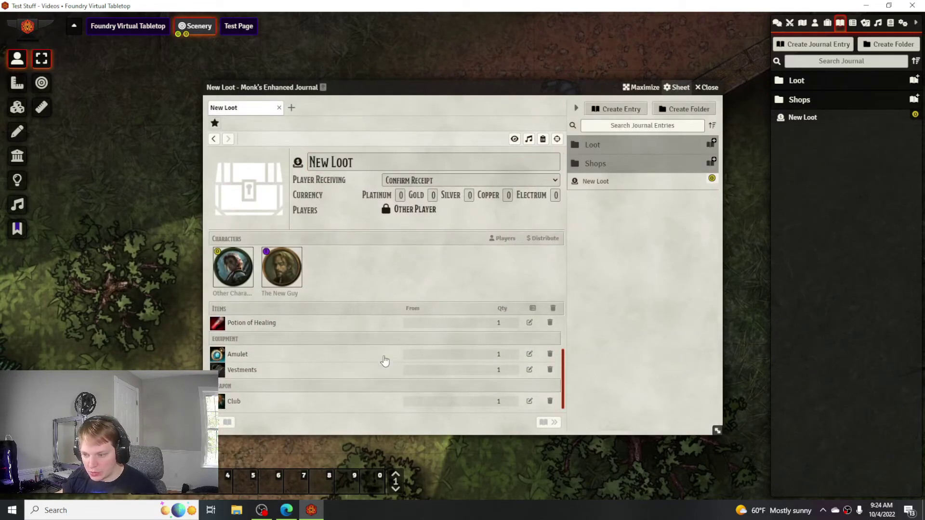
pyautogui.click(705, 88)
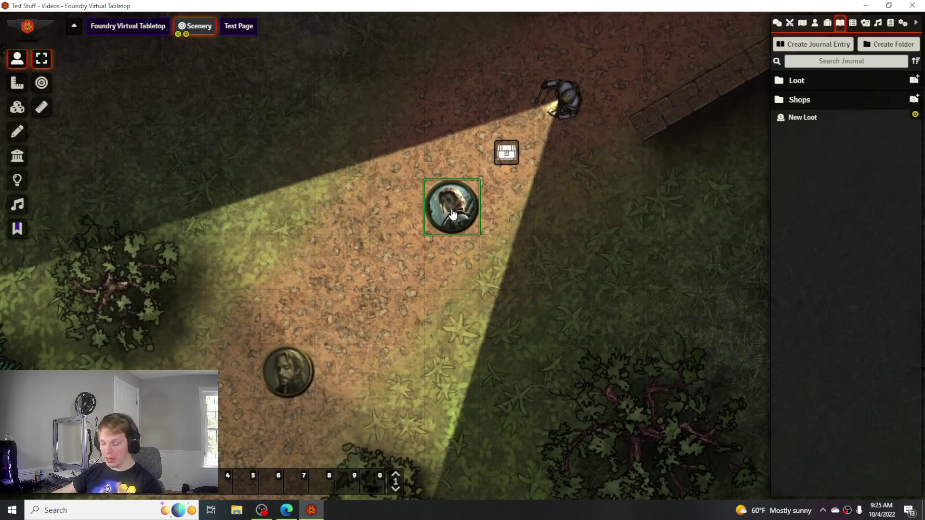
# Step: Open Other Character's sheet from the map token, view its inventory, and close the sheet
pyautogui.doubleClick(452, 212)
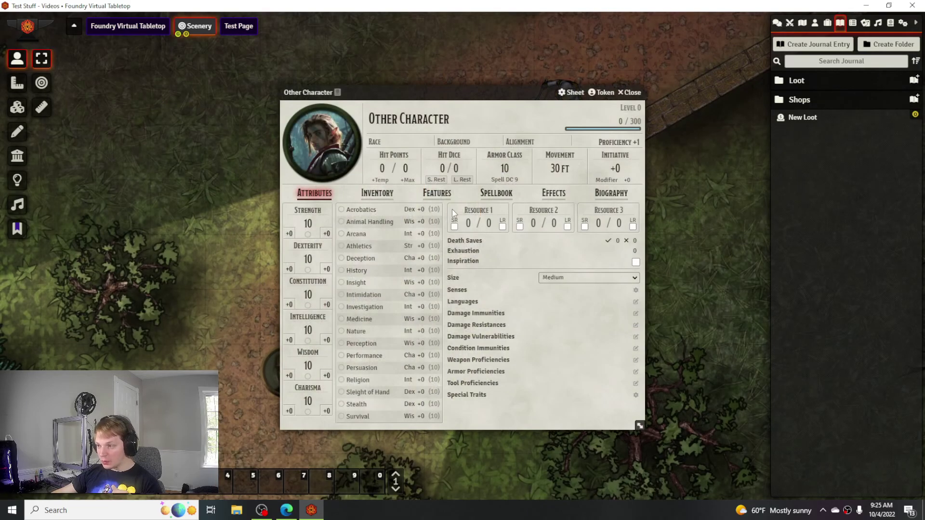
pyautogui.click(377, 194)
pyautogui.click(630, 92)
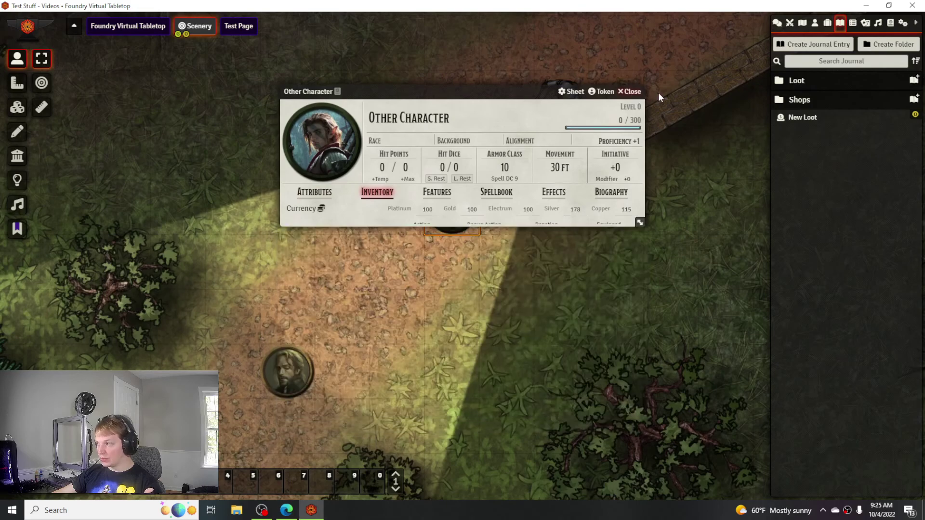
# Step: Reopen New Loot from the journal directory and collapse its list of journal entries
pyautogui.click(801, 118)
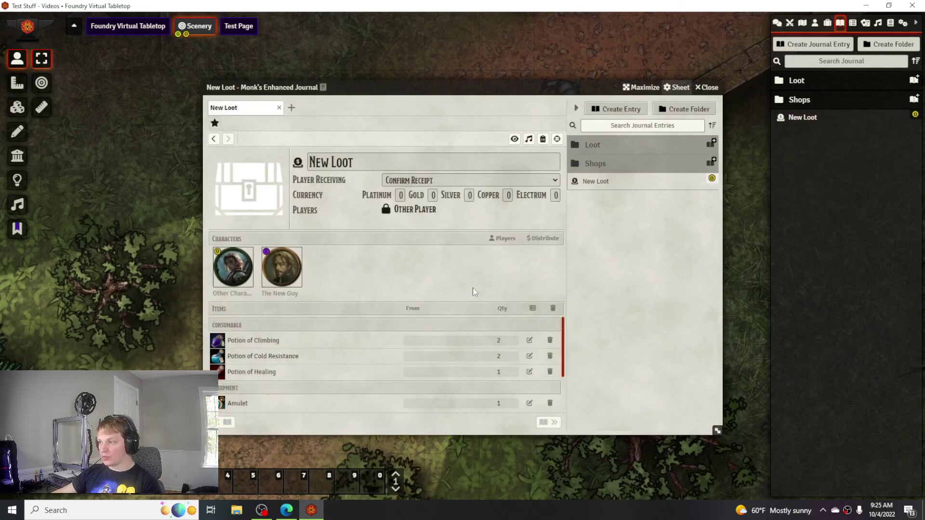
pyautogui.click(577, 108)
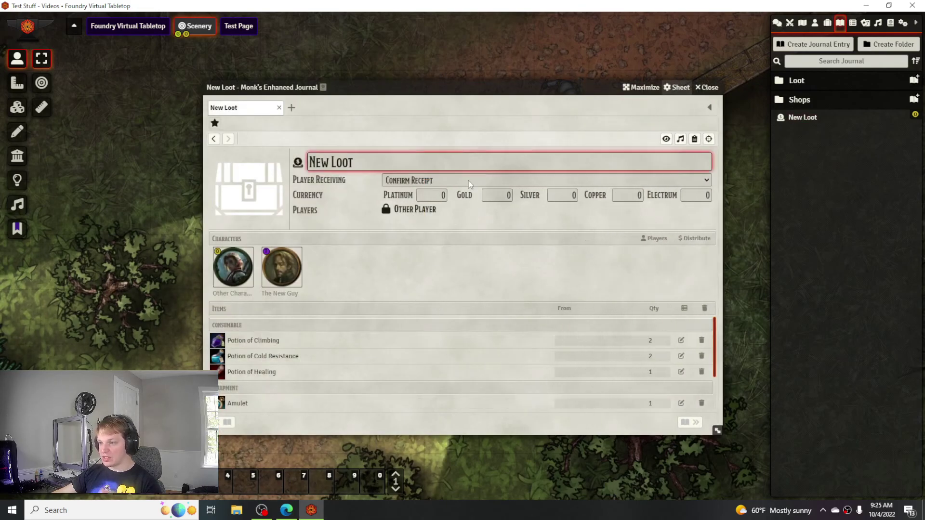